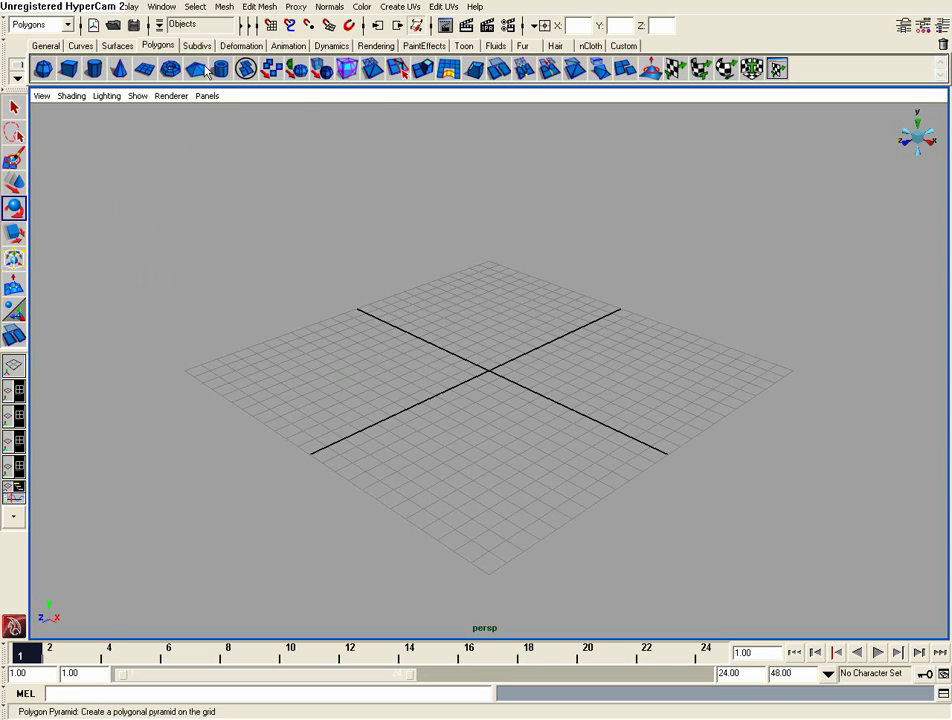
- Load the Mayatomr.mll plug-in through the Plug-in Manager and close the manager
{"action": "left_click", "coordinate": [156, 10]}
{"action": "mouse_move", "coordinate": [165, 79]}
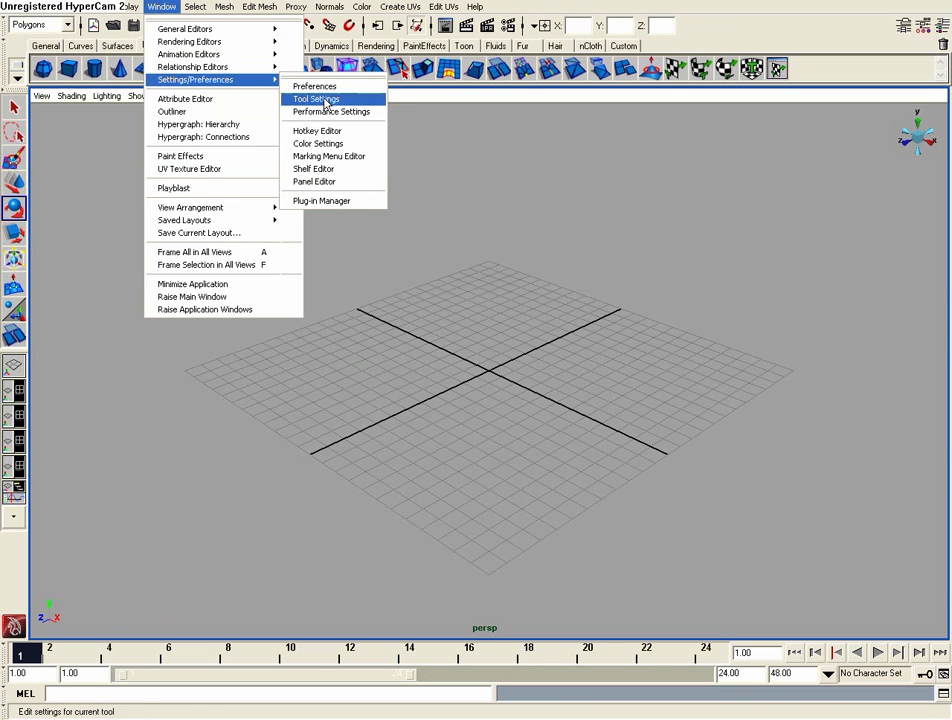
{"action": "left_click", "coordinate": [333, 201]}
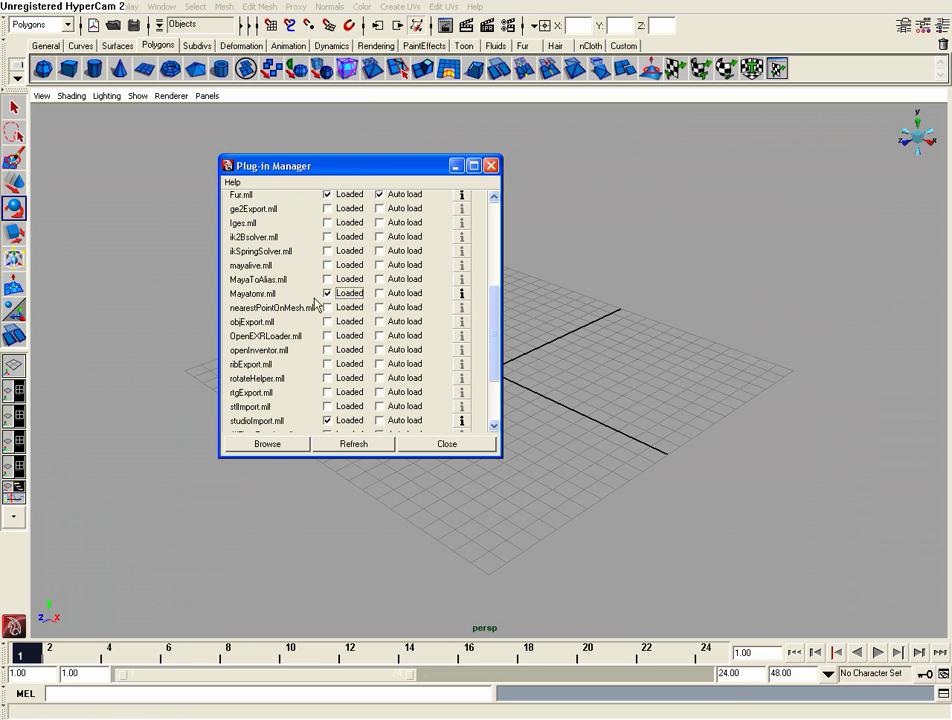
{"action": "left_click", "coordinate": [445, 445]}
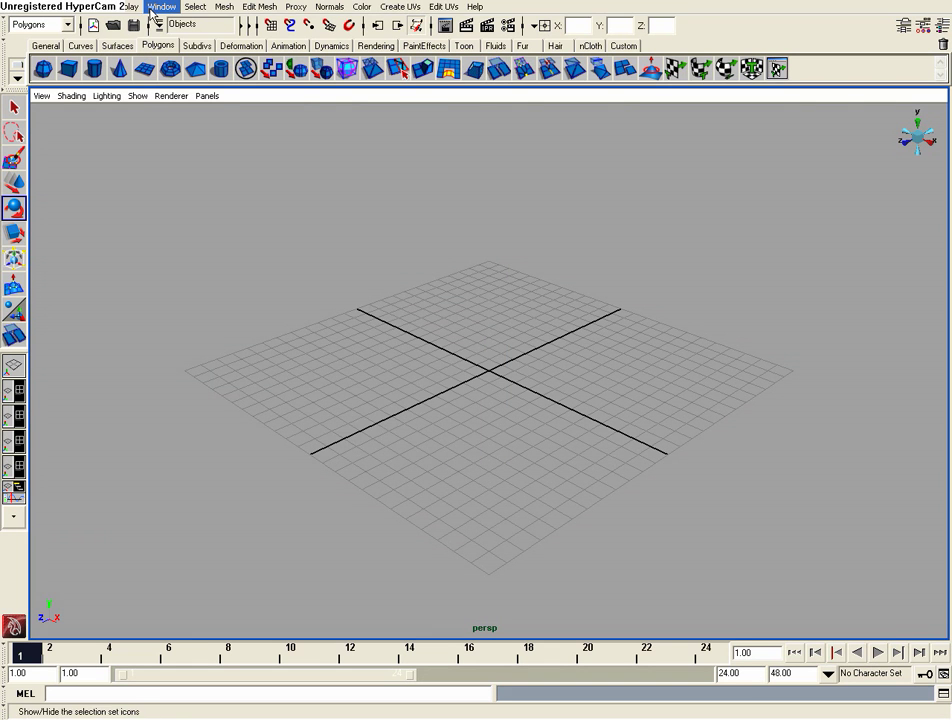
- Open the Hypershade, show only its work area, and list mental ray nodes for creation
{"action": "left_click", "coordinate": [150, 12]}
{"action": "mouse_move", "coordinate": [180, 40]}
{"action": "left_click", "coordinate": [314, 77]}
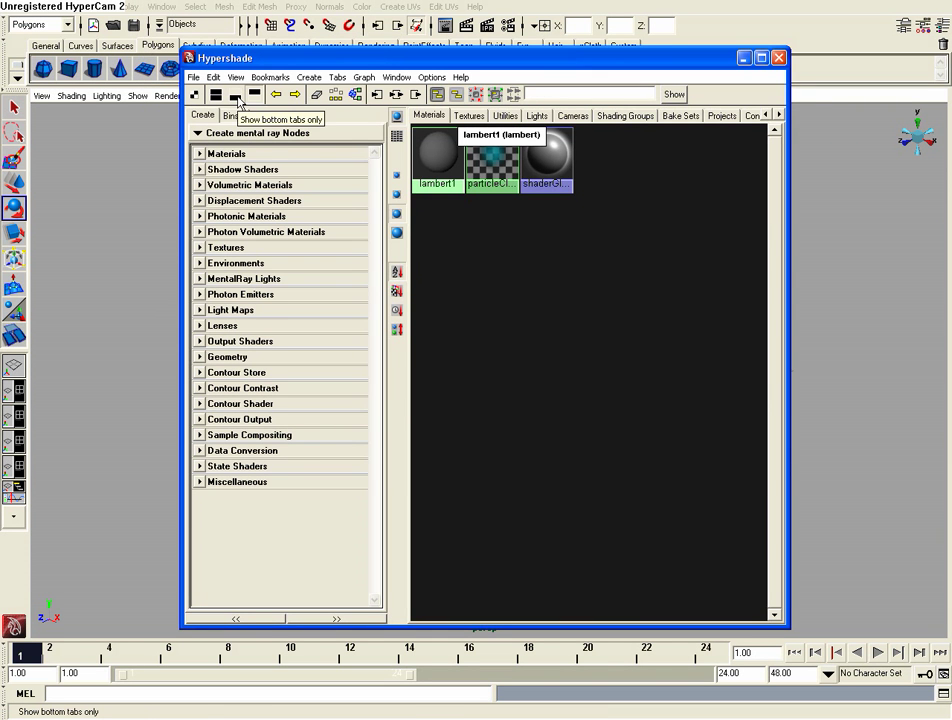
{"action": "left_click", "coordinate": [235, 96]}
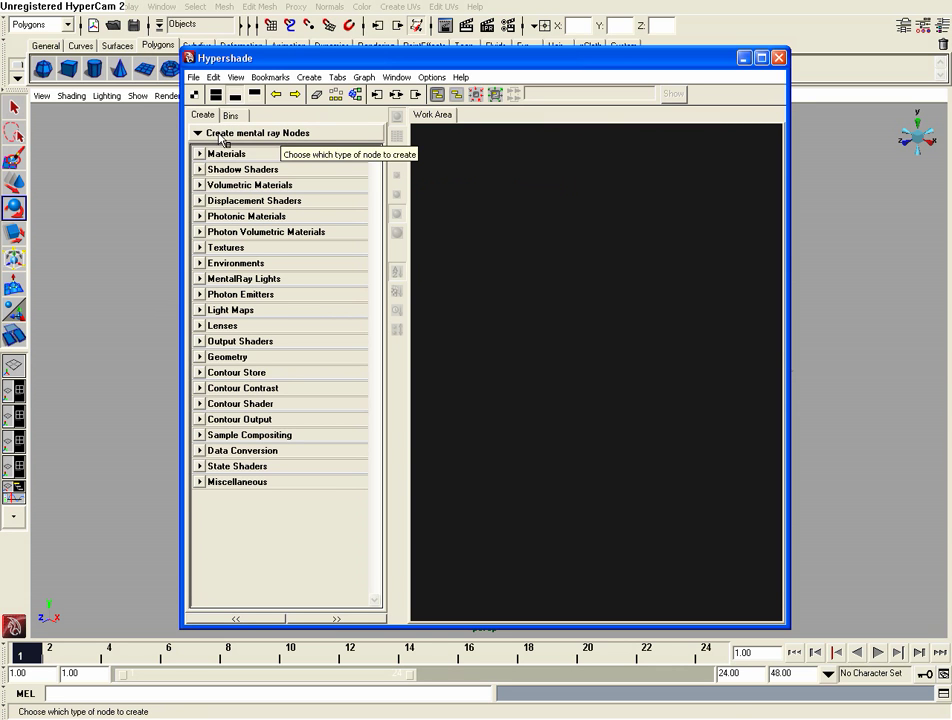
{"action": "left_click", "coordinate": [197, 135]}
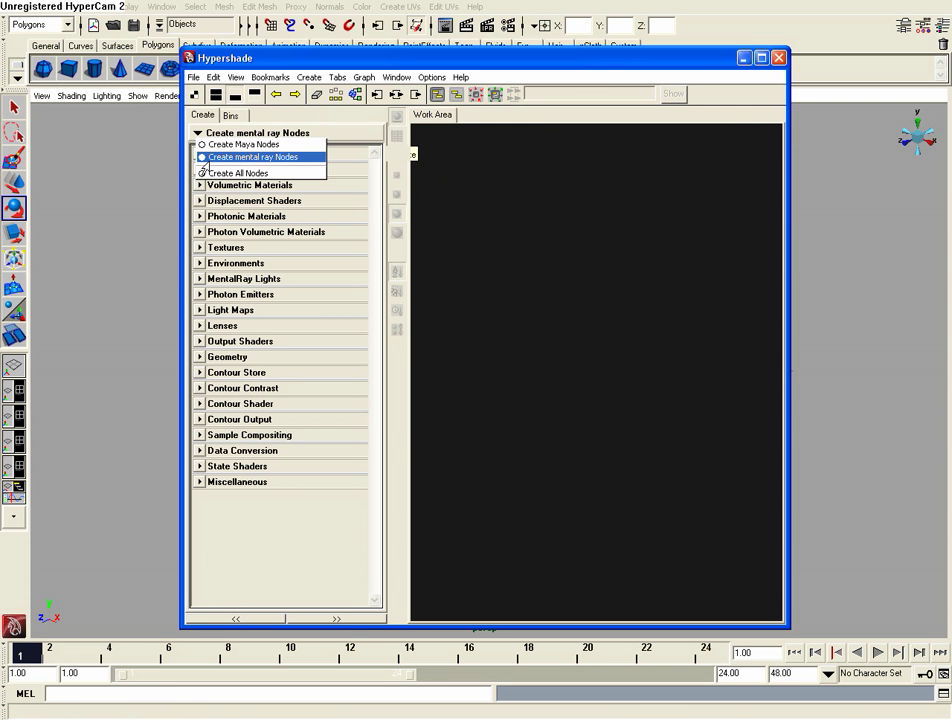
{"action": "left_click", "coordinate": [250, 157]}
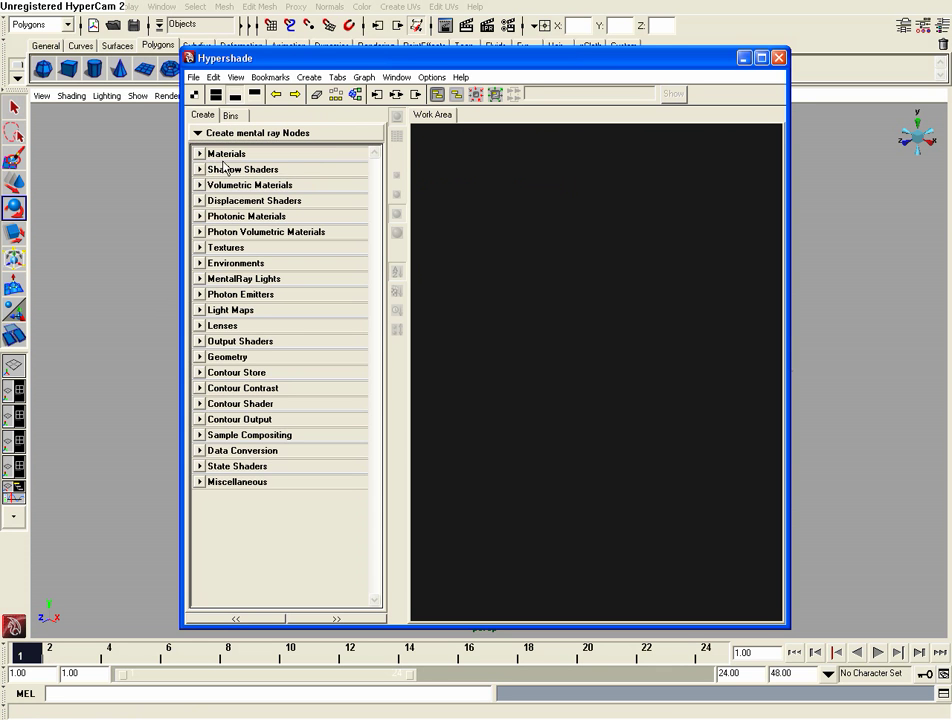
- Create a misss_fast_simple_maya material node in the work area
{"action": "left_click", "coordinate": [200, 155]}
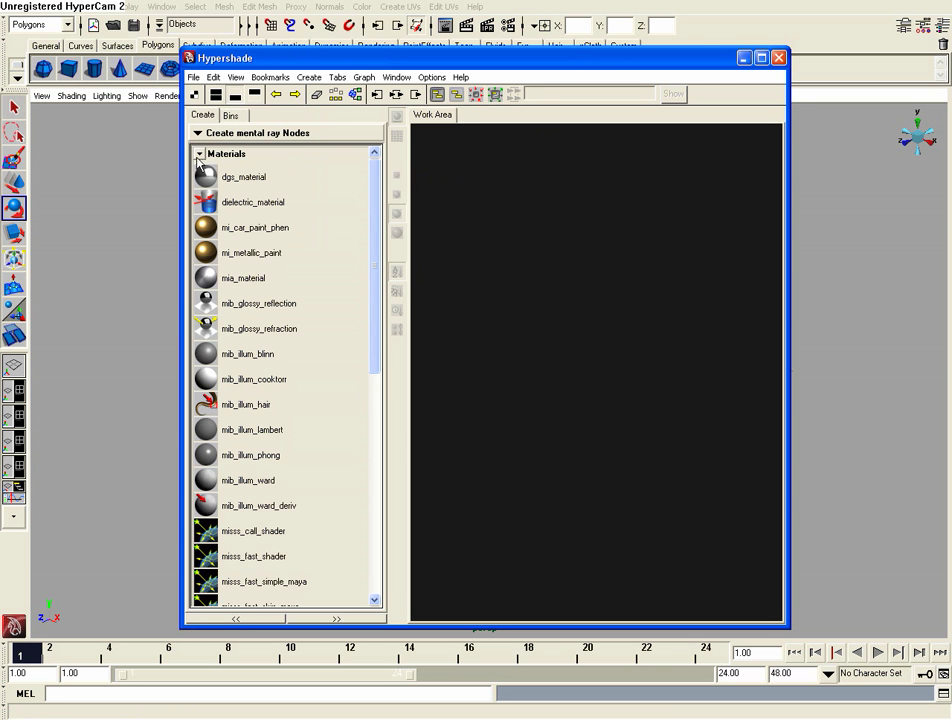
{"action": "left_click_drag", "start_coordinate": [374, 212], "coordinate": [374, 332]}
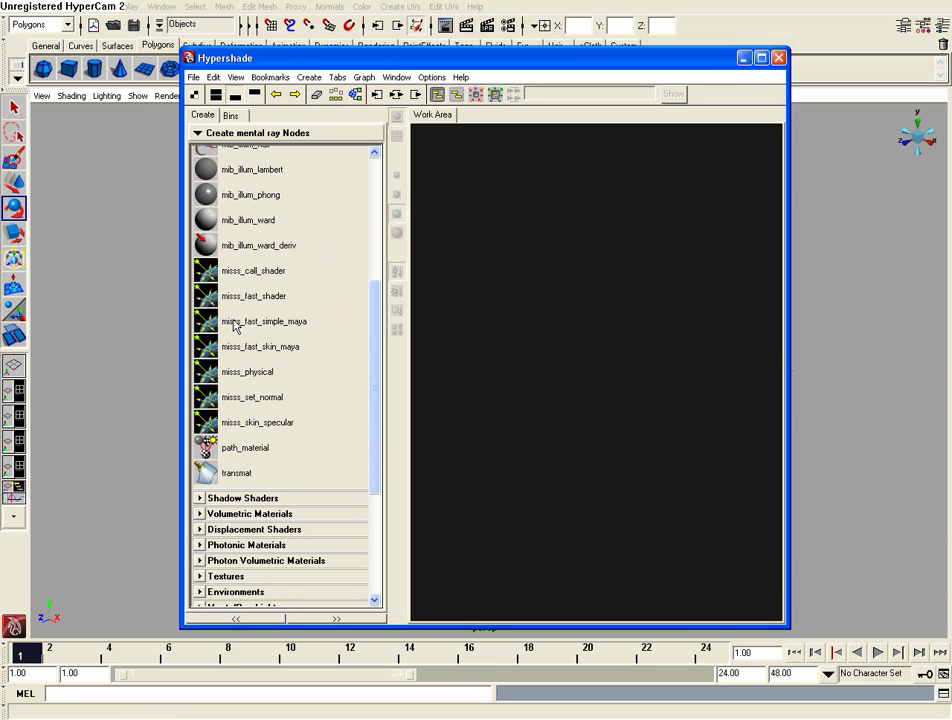
{"action": "middle_click_drag", "start_coordinate": [233, 325], "coordinate": [483, 326]}
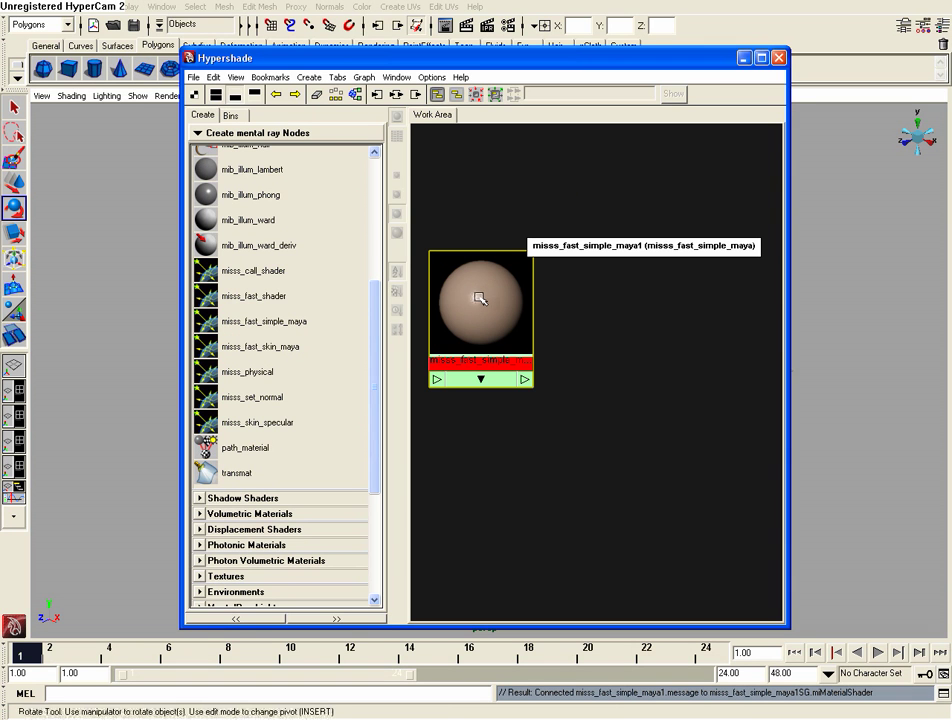
{"action": "left_click_drag", "start_coordinate": [482, 297], "coordinate": [535, 324]}
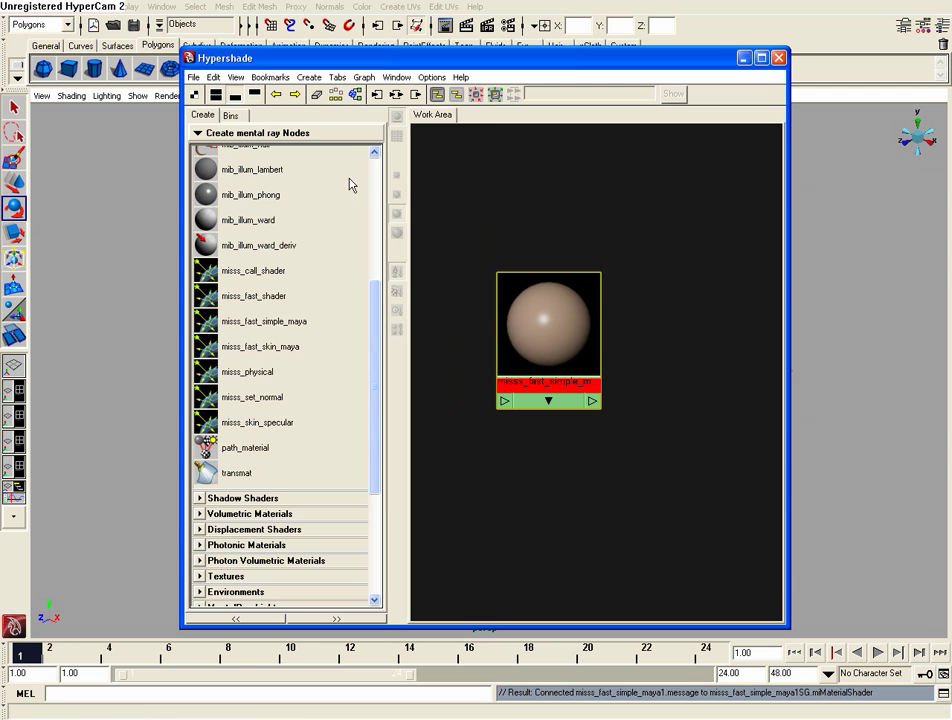
- Graph the input and output connections of the misss_fast_simple_maya material and open its attributes
{"action": "left_click", "coordinate": [396, 95]}
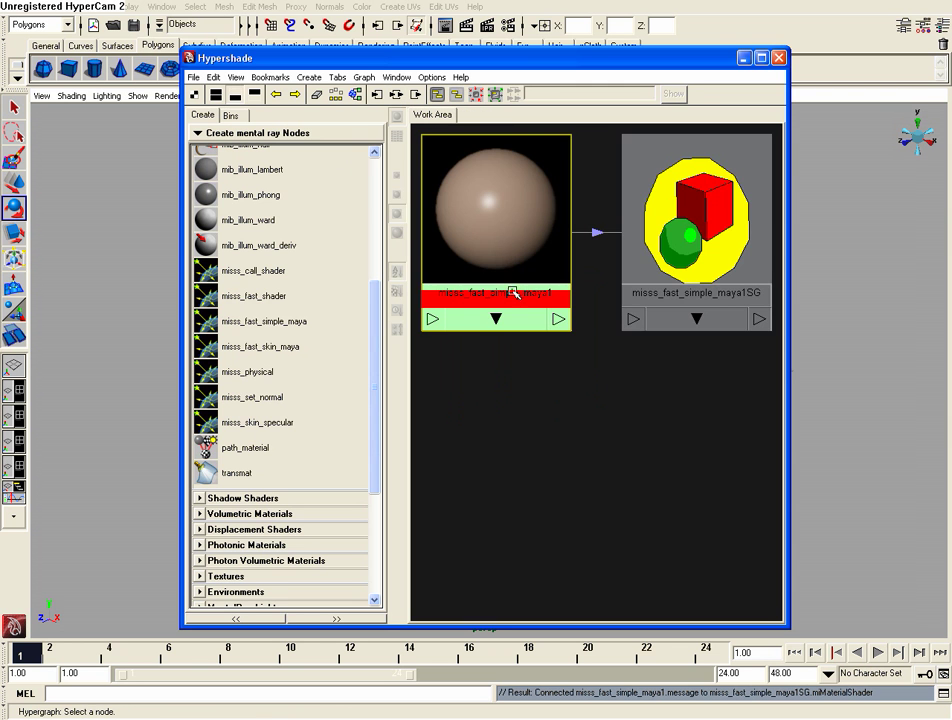
{"action": "scroll", "coordinate": [513, 293], "scroll_direction": "down", "scroll_amount": 6}
{"action": "double_click", "coordinate": [577, 332]}
{"action": "scroll", "coordinate": [577, 332], "scroll_direction": "up", "scroll_amount": 2}
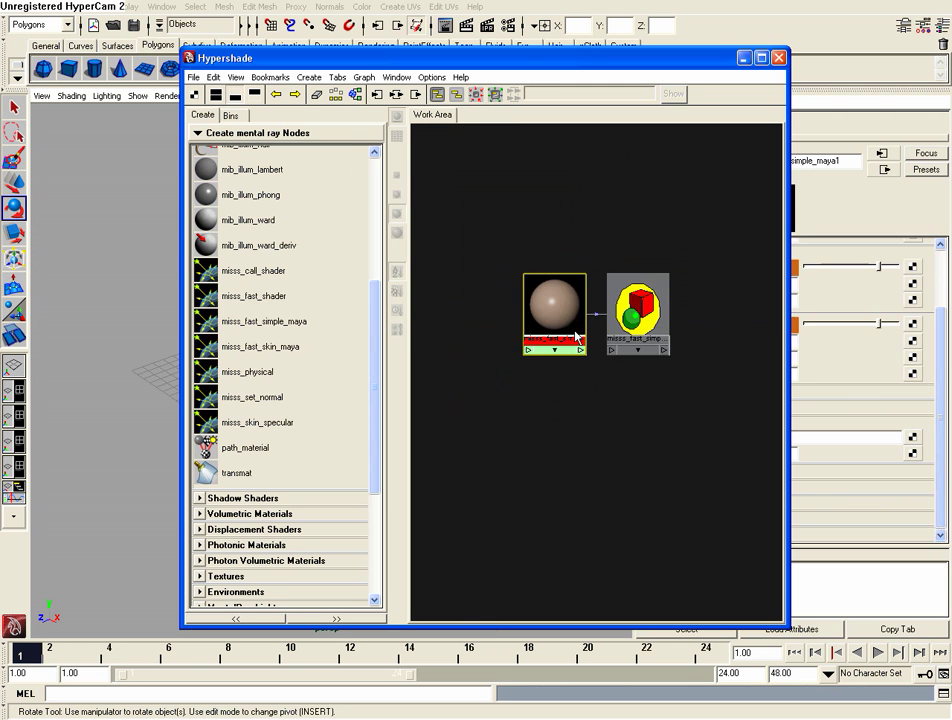
- Move the Hypershade window clear of the attributes and place the selected material node higher than its shading group
{"action": "left_click_drag", "start_coordinate": [680, 68], "coordinate": [340, 61]}
{"action": "left_click_drag", "start_coordinate": [296, 436], "coordinate": [316, 436]}
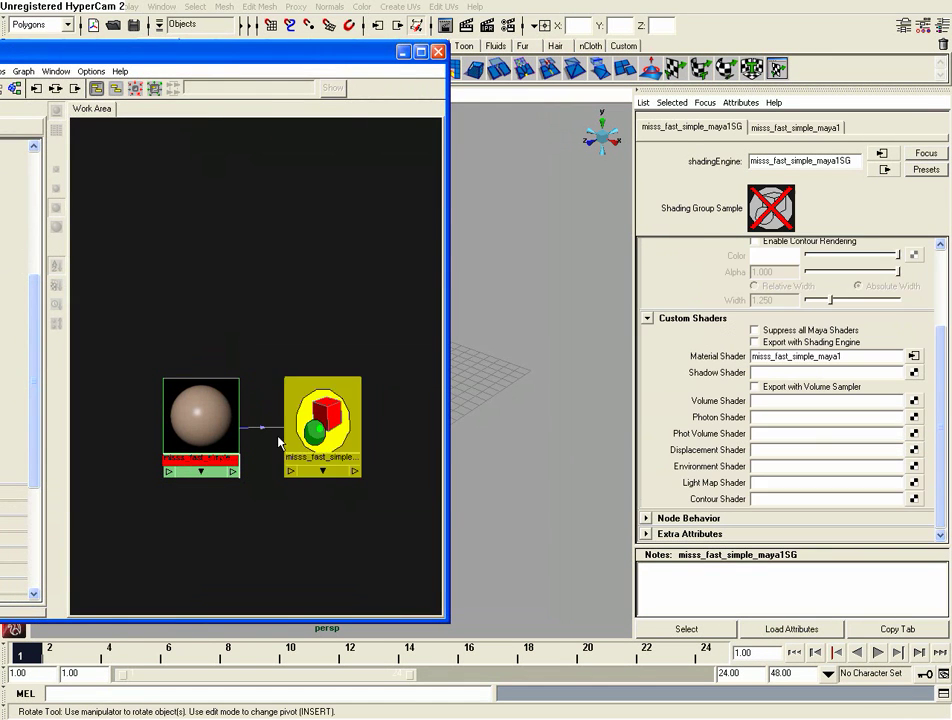
{"action": "left_click", "coordinate": [225, 418]}
{"action": "mouse_move", "coordinate": [254, 399]}
{"action": "middle_mouse_down", "text": "alt"}
{"action": "mouse_move", "coordinate": [232, 357]}
{"action": "mouse_move", "coordinate": [251, 393]}
{"action": "middle_mouse_up", "text": "alt"}
{"action": "scroll", "coordinate": [238, 380], "scroll_direction": "up", "scroll_amount": 1}
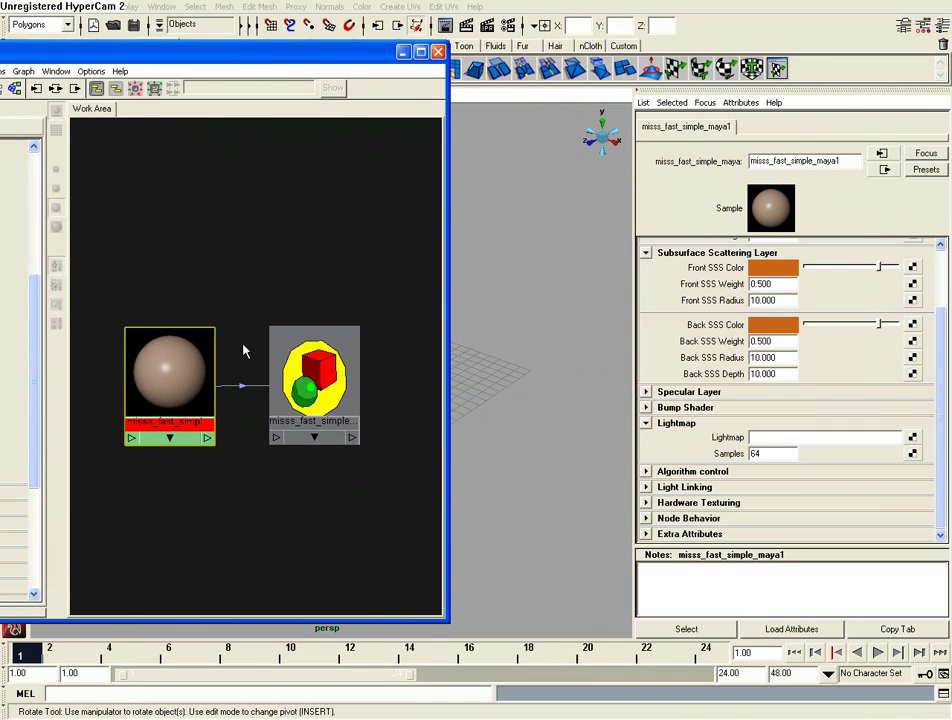
{"action": "left_click_drag", "start_coordinate": [207, 388], "coordinate": [208, 329]}
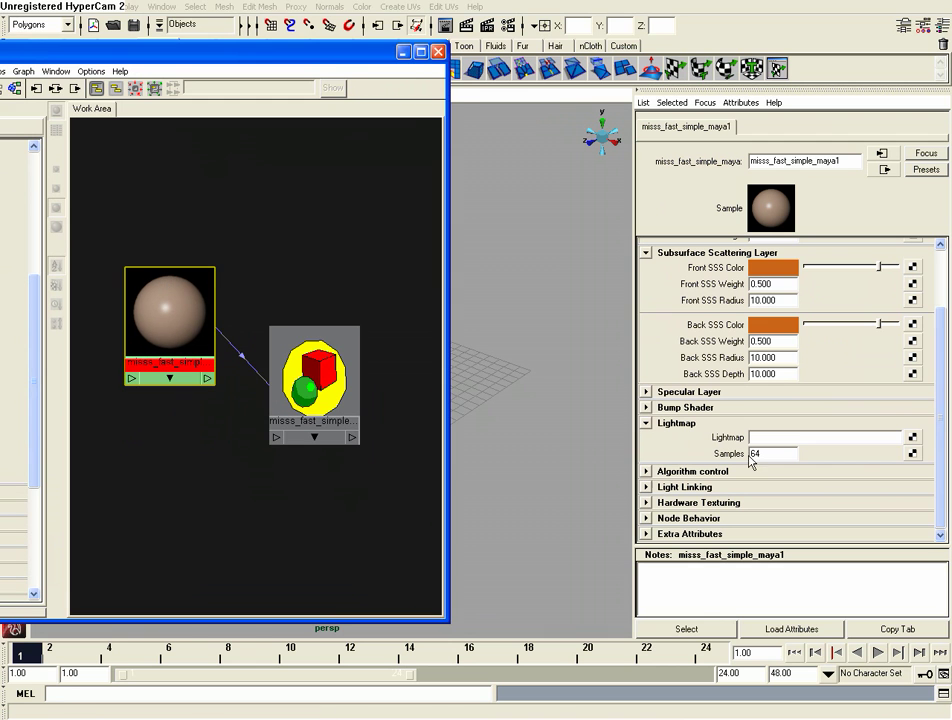
- Connect a new mentalrayTexture node to the Lightmap attribute of the misss_fast_simple_maya material
{"action": "left_click", "coordinate": [646, 423]}
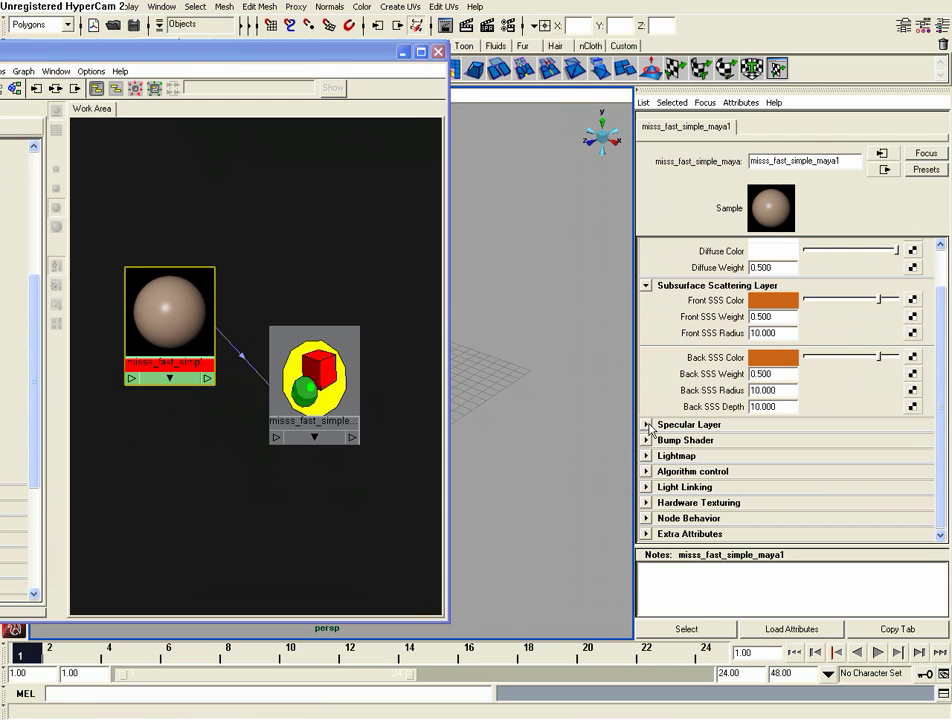
{"action": "left_click", "coordinate": [646, 455]}
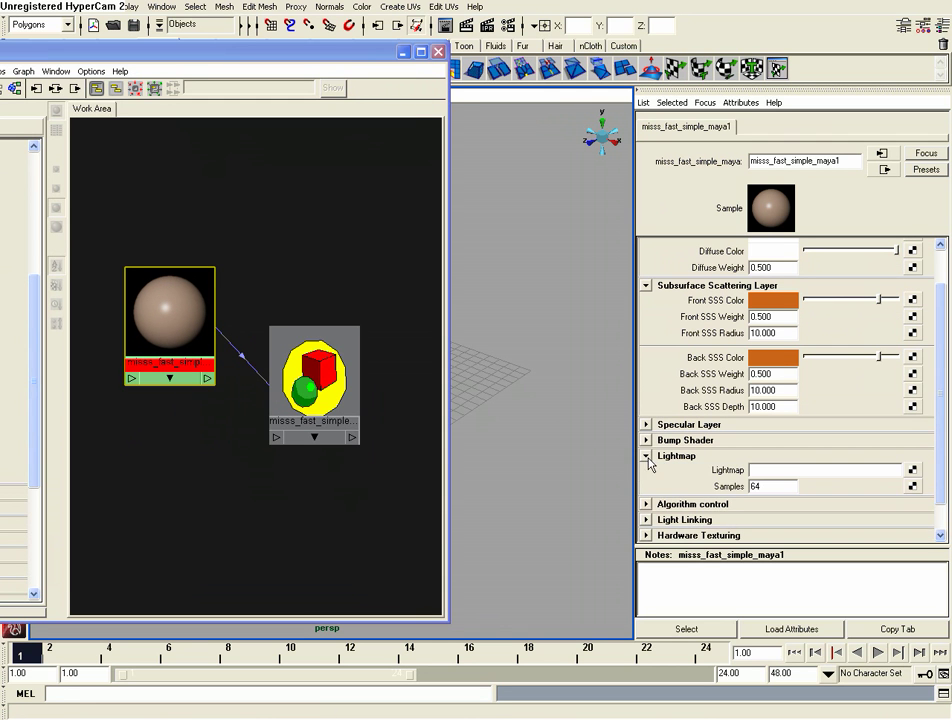
{"action": "scroll", "coordinate": [941, 389], "scroll_direction": "down", "scroll_amount": 1}
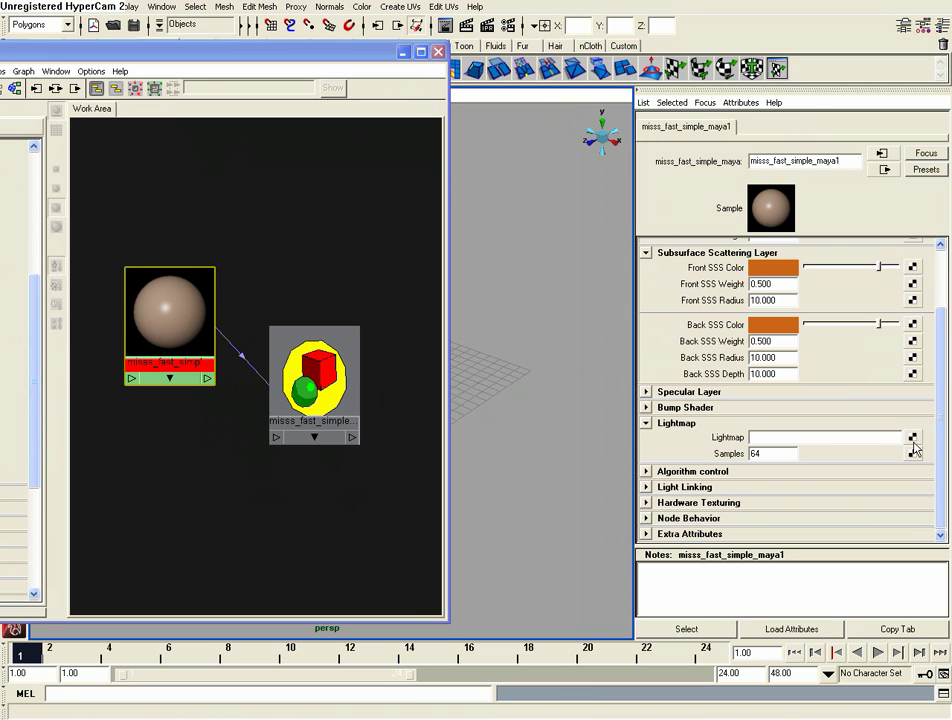
{"action": "left_click", "coordinate": [913, 441]}
- Rearrange the nodes so the material sits between its shading group and the mentalrayTexture node
{"action": "middle_click_drag", "start_coordinate": [113, 295], "coordinate": [253, 287], "text": "alt"}
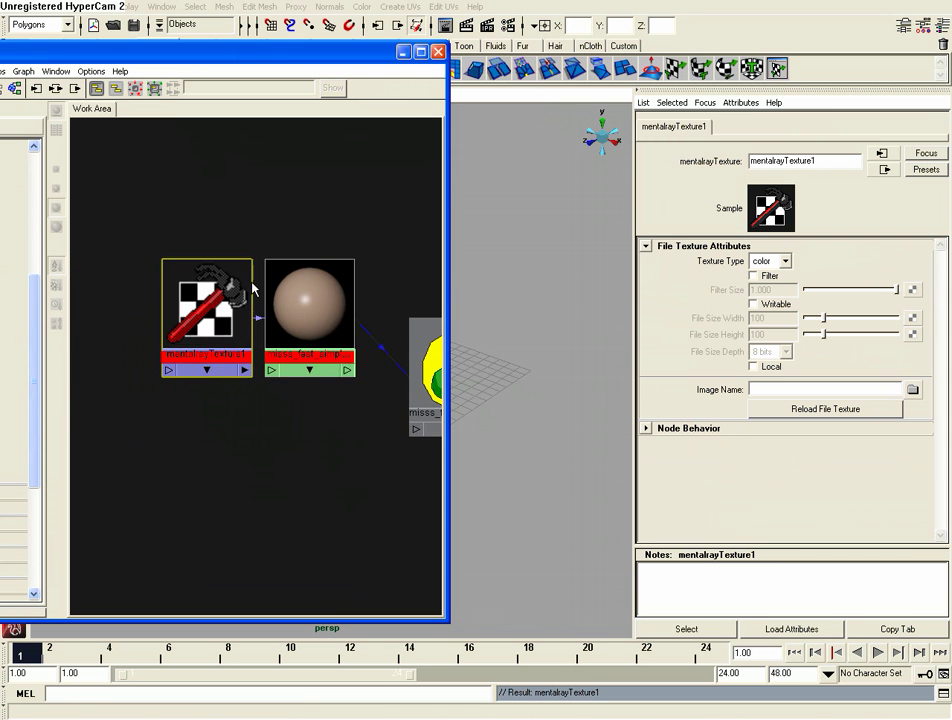
{"action": "right_click_drag", "start_coordinate": [252, 288], "coordinate": [232, 318], "text": "alt"}
{"action": "left_click_drag", "start_coordinate": [232, 320], "coordinate": [205, 349]}
{"action": "middle_click_drag", "start_coordinate": [350, 349], "coordinate": [314, 339], "text": "alt"}
{"action": "left_click_drag", "start_coordinate": [314, 339], "coordinate": [355, 342]}
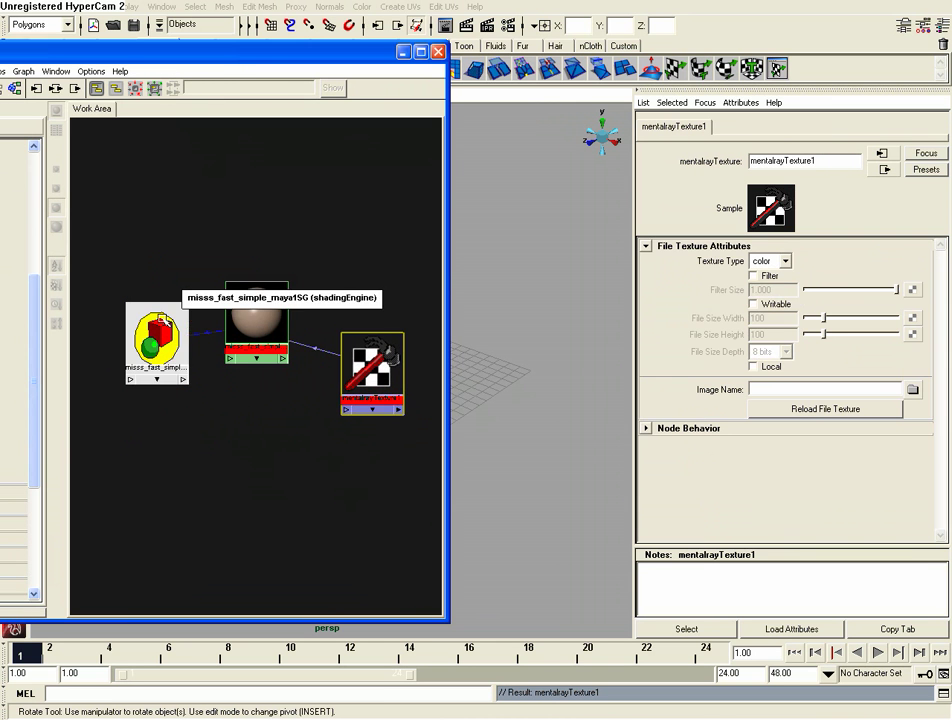
- Add a misss_fast_lmap_maya node from the Light Maps category to the Hypershade work area
{"action": "left_click_drag", "start_coordinate": [218, 52], "coordinate": [474, 22]}
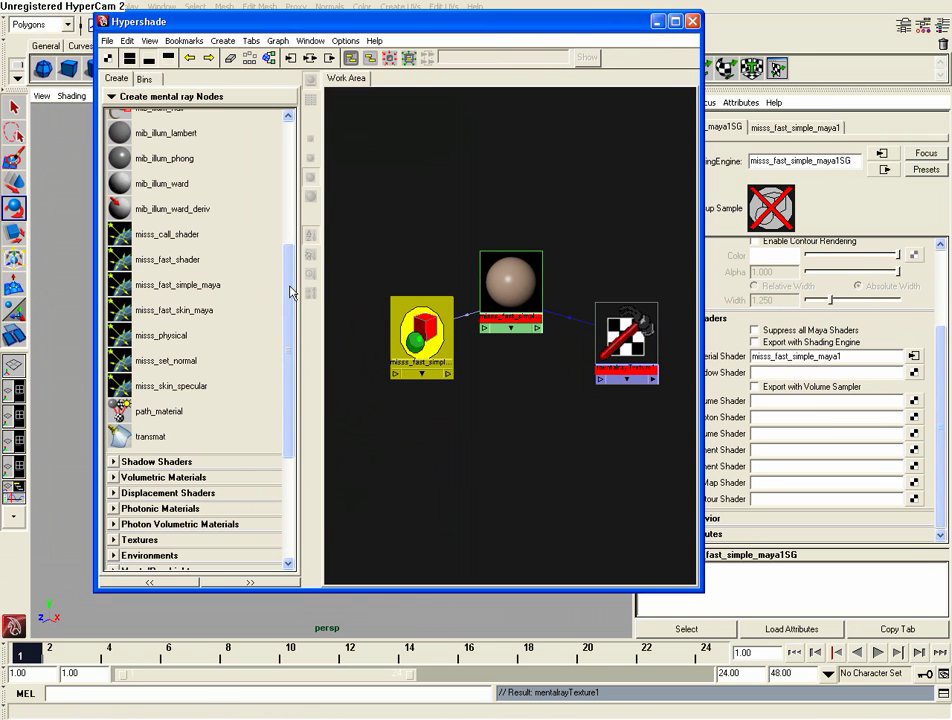
{"action": "scroll", "coordinate": [152, 357], "scroll_direction": "down", "scroll_amount": 5}
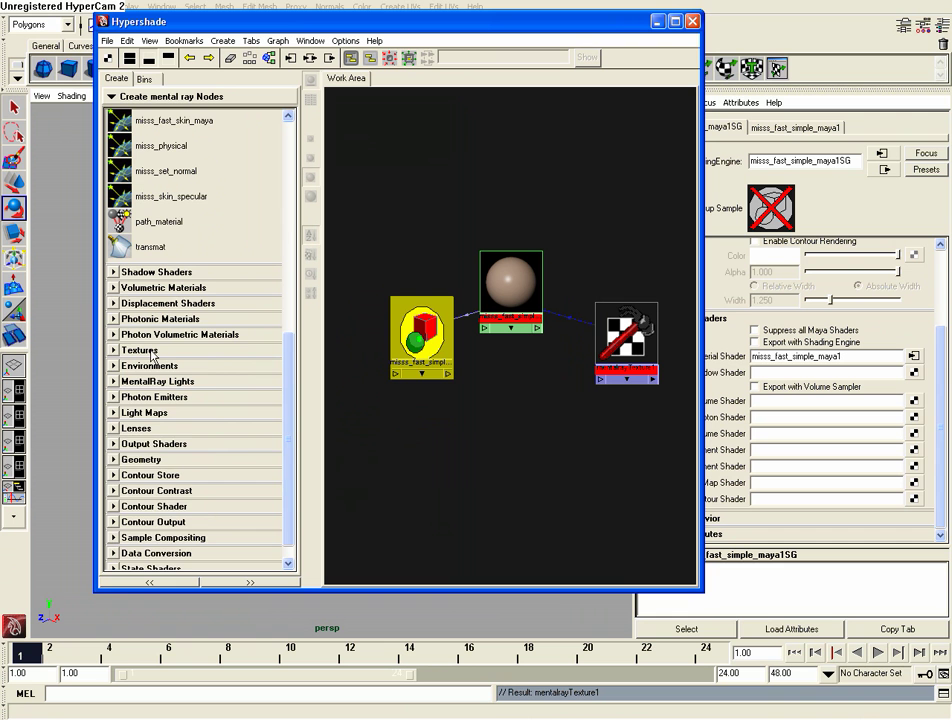
{"action": "left_click", "coordinate": [113, 413]}
{"action": "scroll", "coordinate": [272, 314], "scroll_direction": "down", "scroll_amount": 2}
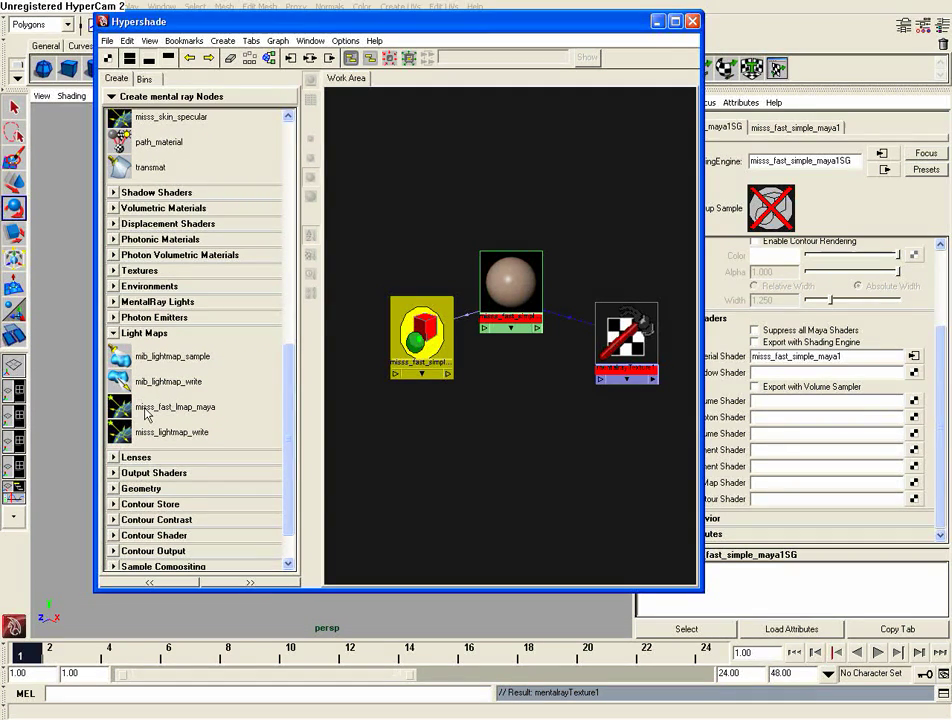
{"action": "middle_click_drag", "start_coordinate": [146, 414], "coordinate": [445, 460]}
- Position the misss_fast_lmap_maya node below the material, with the shading group and mentalrayTexture spread to either side
{"action": "middle_click_drag", "start_coordinate": [570, 461], "coordinate": [527, 442], "text": "alt"}
{"action": "scroll", "coordinate": [515, 438], "scroll_direction": "up", "scroll_amount": 3}
{"action": "middle_click_drag", "start_coordinate": [433, 424], "coordinate": [480, 427], "text": "alt"}
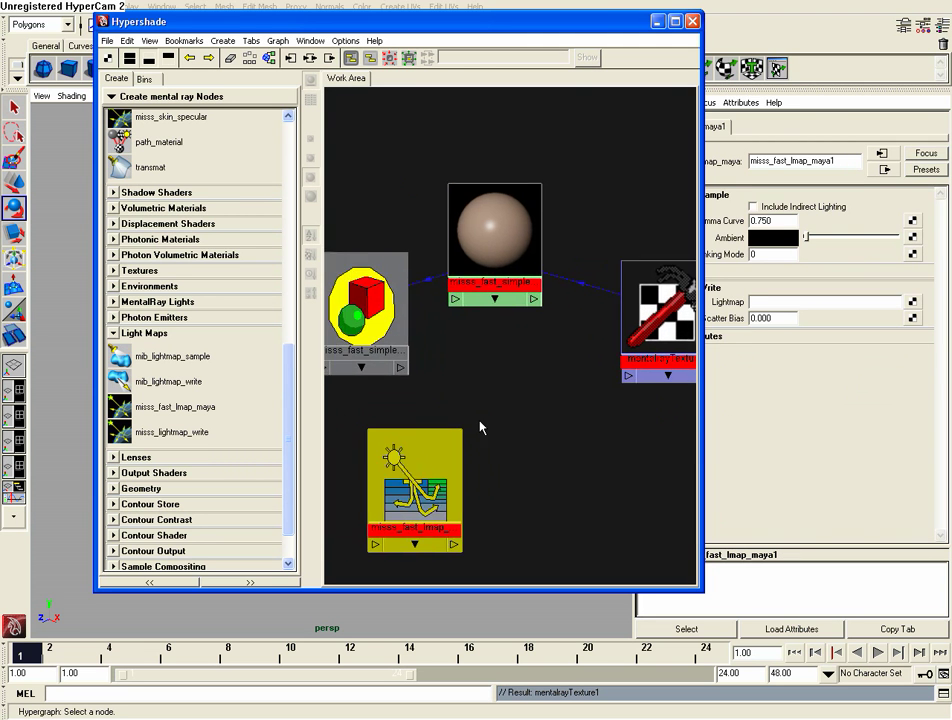
{"action": "scroll", "coordinate": [480, 427], "scroll_direction": "down", "scroll_amount": 2}
{"action": "mouse_move", "coordinate": [440, 459]}
{"action": "left_mouse_down"}
{"action": "mouse_move", "coordinate": [527, 475]}
{"action": "mouse_move", "coordinate": [521, 456]}
{"action": "left_mouse_up"}
{"action": "left_click_drag", "start_coordinate": [396, 332], "coordinate": [365, 354]}
{"action": "left_click_drag", "start_coordinate": [638, 334], "coordinate": [650, 355]}
{"action": "scroll", "coordinate": [526, 383], "scroll_direction": "down", "scroll_amount": 3}
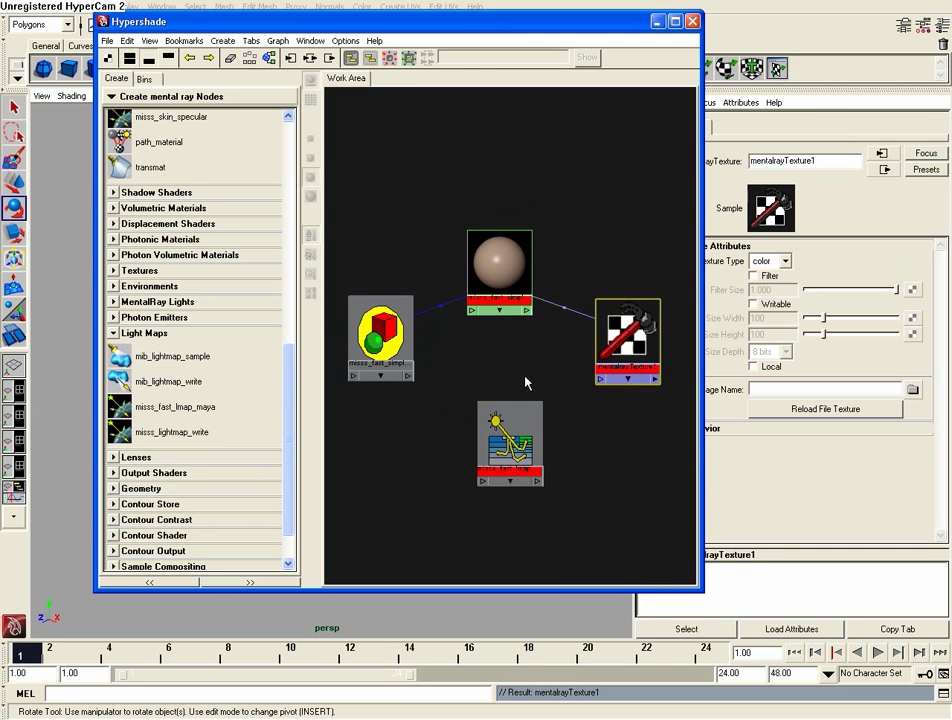
- Uncover the mentalrayTexture node's attributes and make its file texture Writable
{"action": "middle_click_drag", "start_coordinate": [527, 383], "coordinate": [451, 331], "text": "alt"}
{"action": "scroll", "coordinate": [433, 243], "scroll_direction": "up", "scroll_amount": 3}
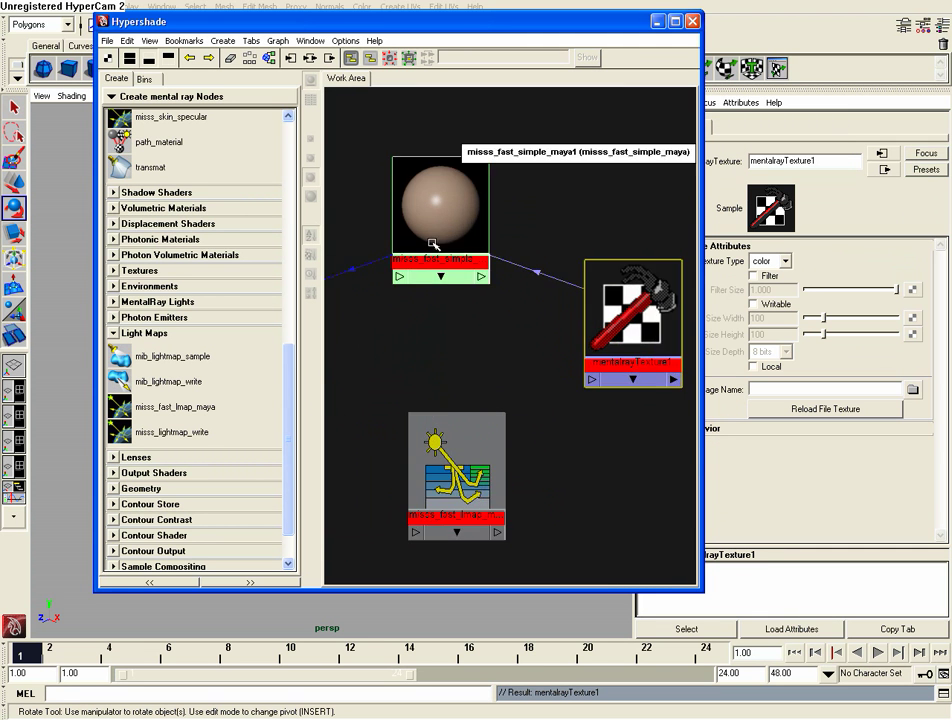
{"action": "scroll", "coordinate": [433, 243], "scroll_direction": "down", "scroll_amount": 3}
{"action": "middle_click_drag", "start_coordinate": [415, 226], "coordinate": [450, 251], "text": "alt"}
{"action": "left_click_drag", "start_coordinate": [622, 367], "coordinate": [612, 366]}
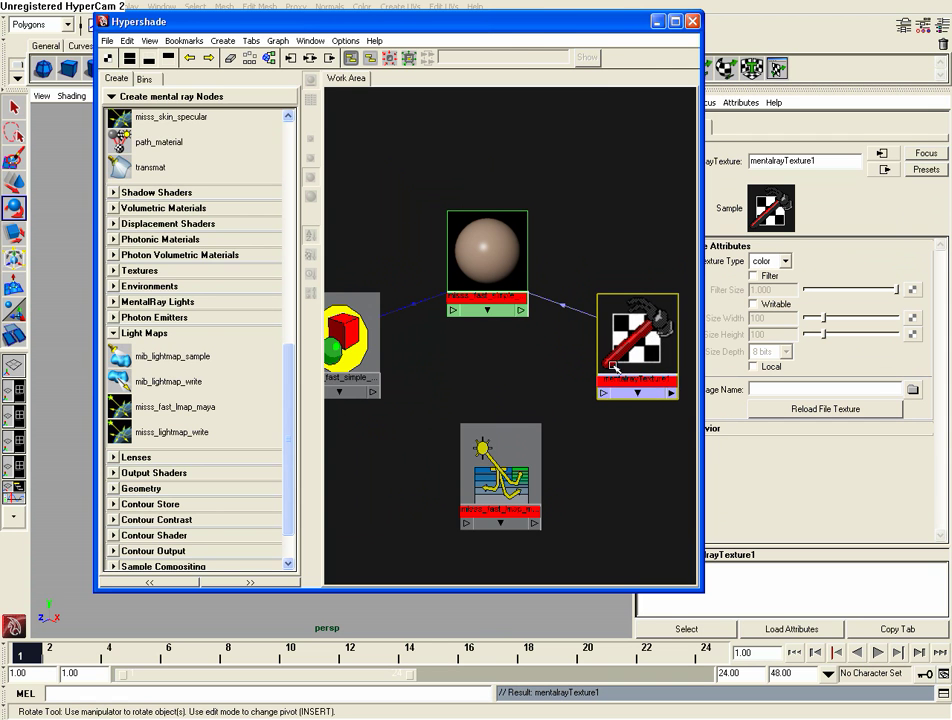
{"action": "left_click_drag", "start_coordinate": [430, 19], "coordinate": [229, 196]}
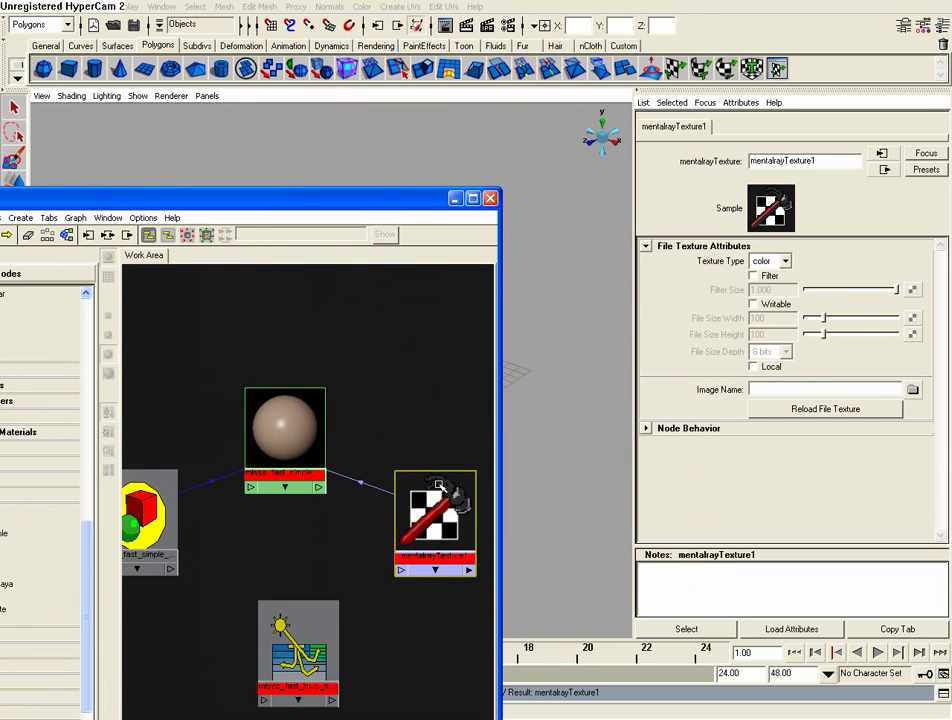
{"action": "left_click", "coordinate": [753, 303]}
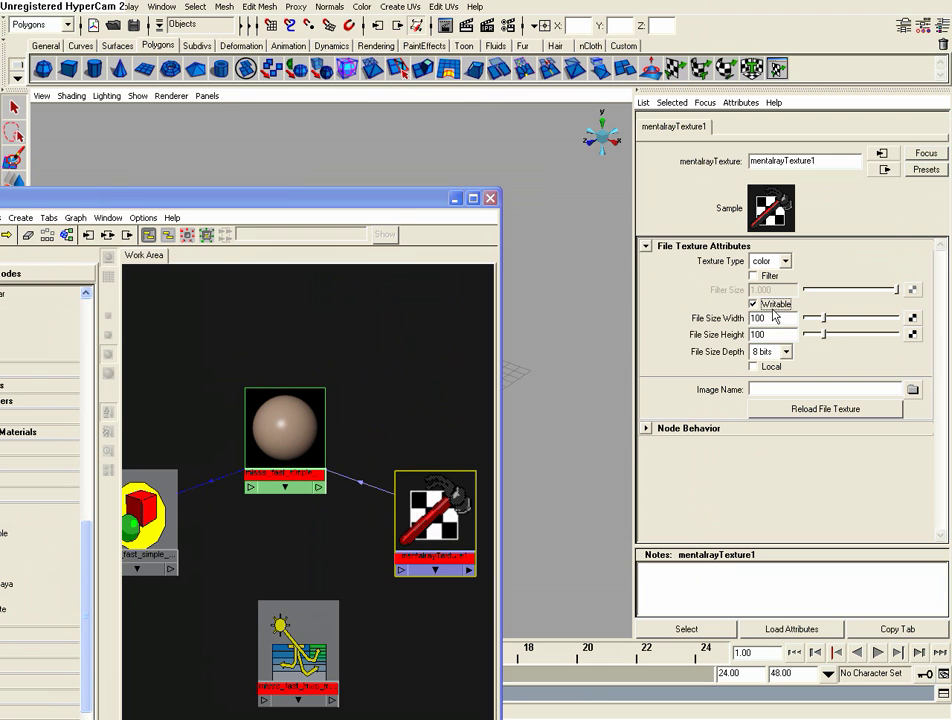
- Check the image size in Render Settings and set the mentalrayTexture's file size to width 1280 and height 480
{"action": "left_click", "coordinate": [508, 25]}
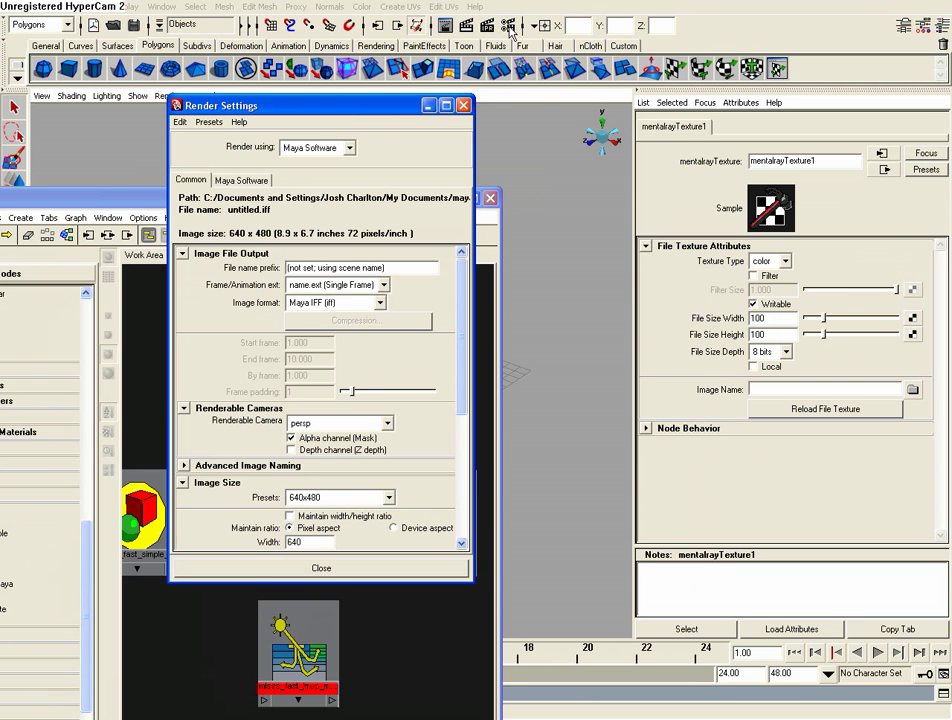
{"action": "left_click_drag", "start_coordinate": [364, 105], "coordinate": [375, 50]}
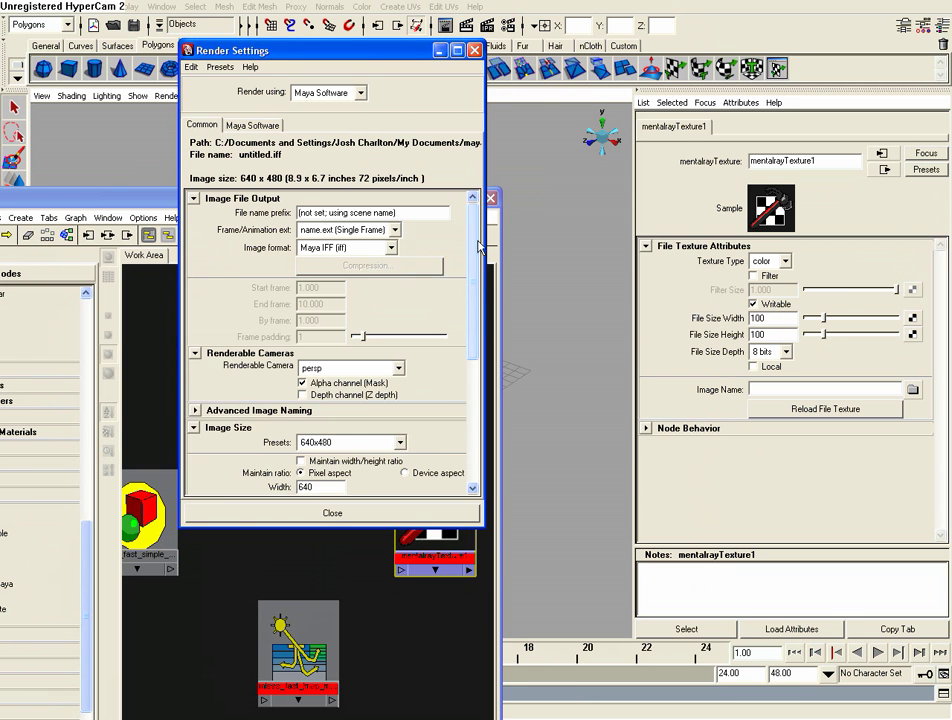
{"action": "left_click_drag", "start_coordinate": [478, 247], "coordinate": [455, 312]}
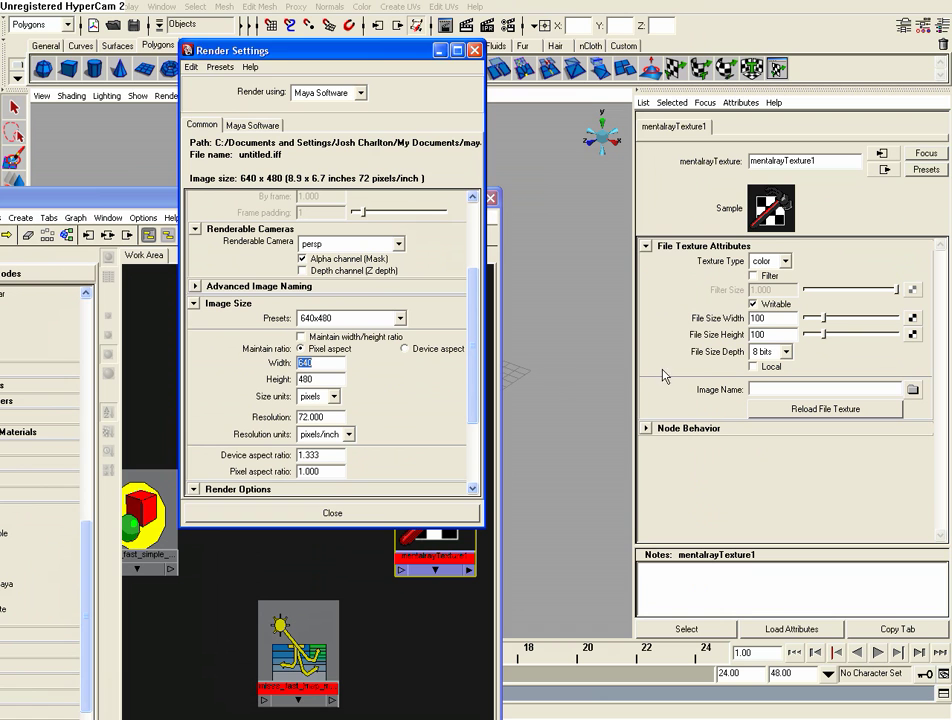
{"action": "left_click", "coordinate": [768, 318]}
{"action": "double_click", "coordinate": [766, 318]}
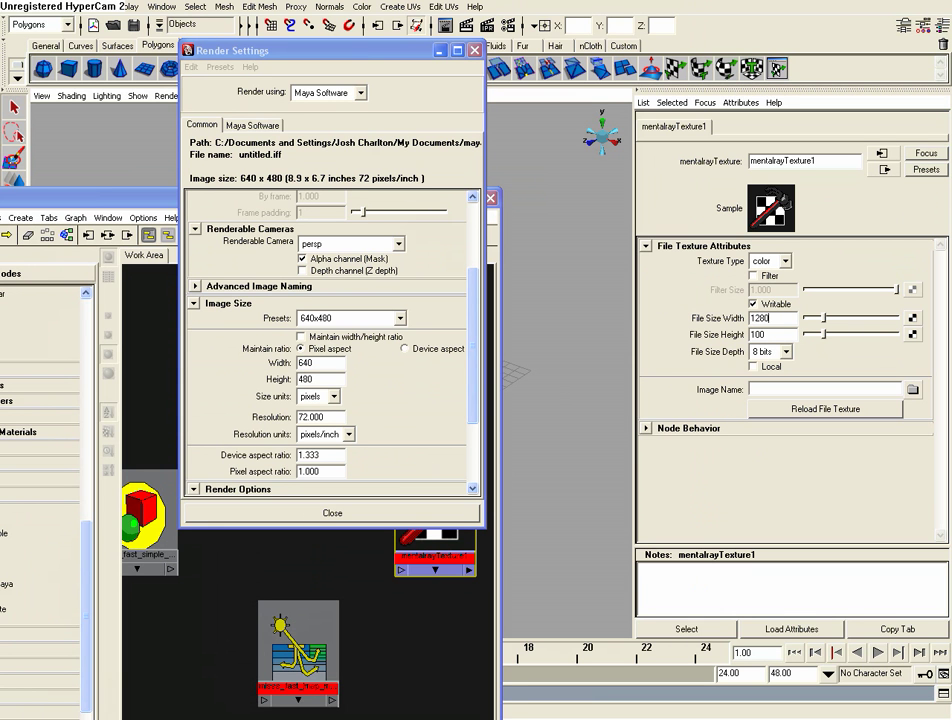
{"action": "left_click", "coordinate": [779, 334]}
{"action": "left_click_drag", "start_coordinate": [757, 318], "coordinate": [708, 335]}
{"action": "type", "text": "480"}
{"action": "key", "text": "Return"}
{"action": "left_click_drag", "start_coordinate": [278, 50], "coordinate": [578, 110]}
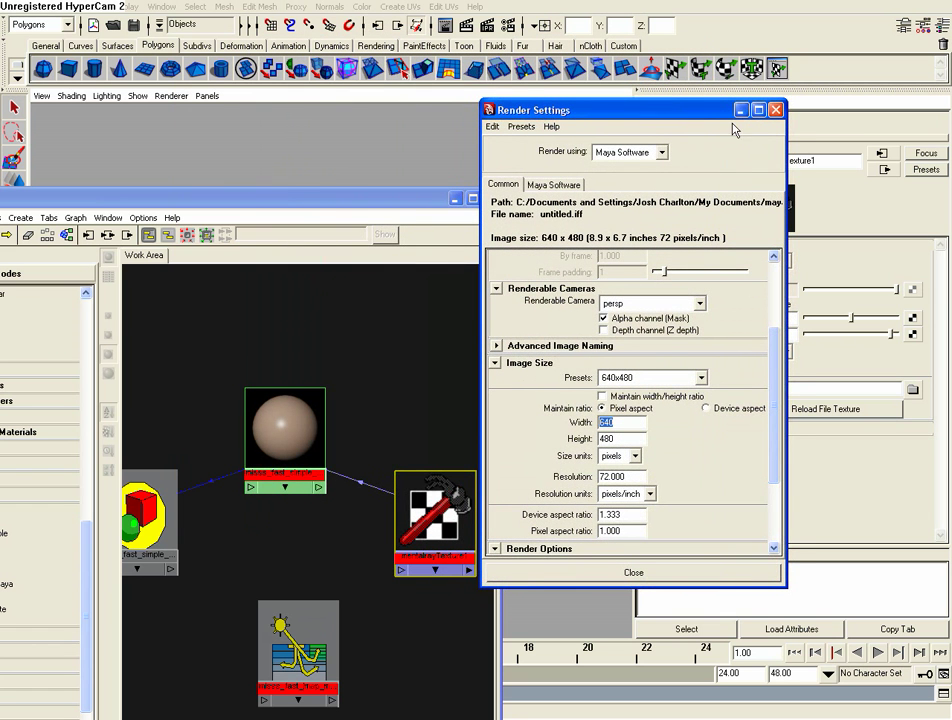
- Set the mentalrayTexture's file size depth to 32 bits and close Render Settings
{"action": "left_click_drag", "start_coordinate": [702, 110], "coordinate": [328, 93]}
{"action": "scroll", "coordinate": [388, 335], "scroll_direction": "down", "scroll_amount": 3}
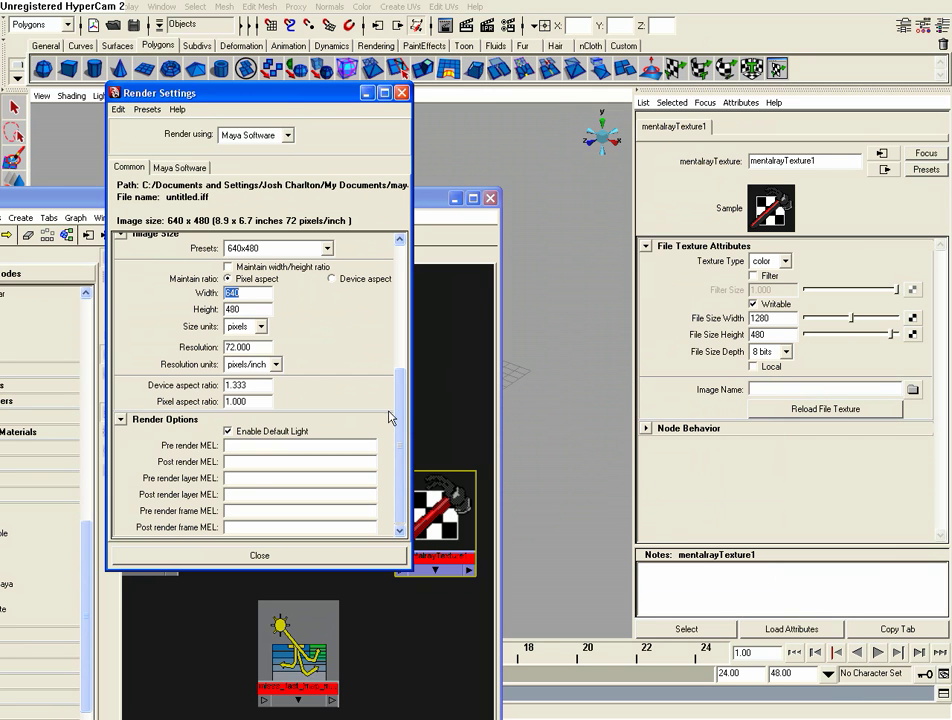
{"action": "left_click", "coordinate": [766, 352]}
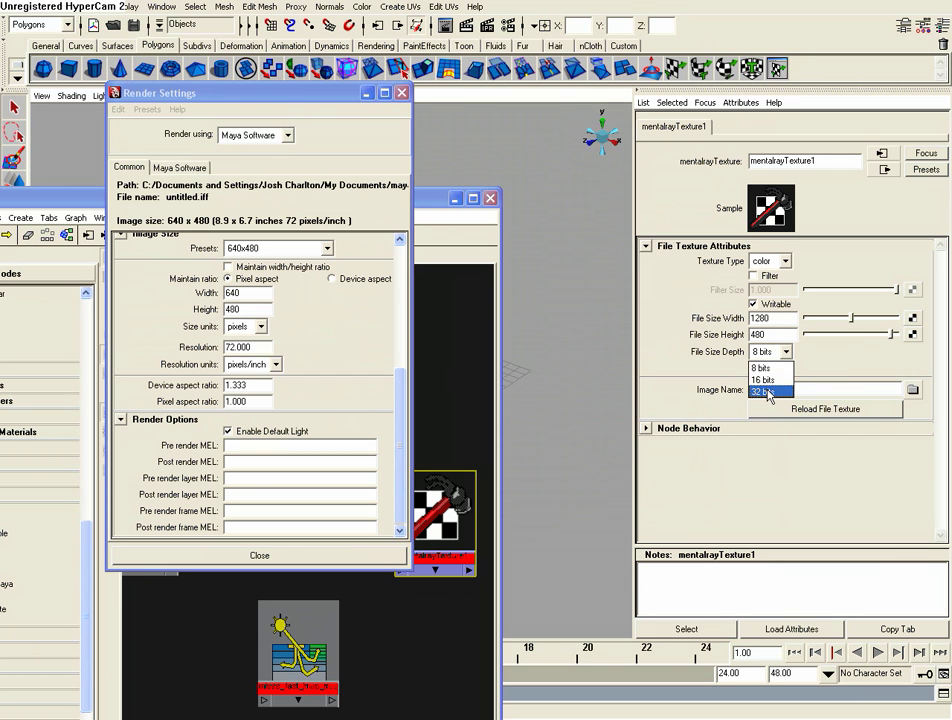
{"action": "left_click", "coordinate": [764, 389]}
{"action": "left_click", "coordinate": [401, 93]}
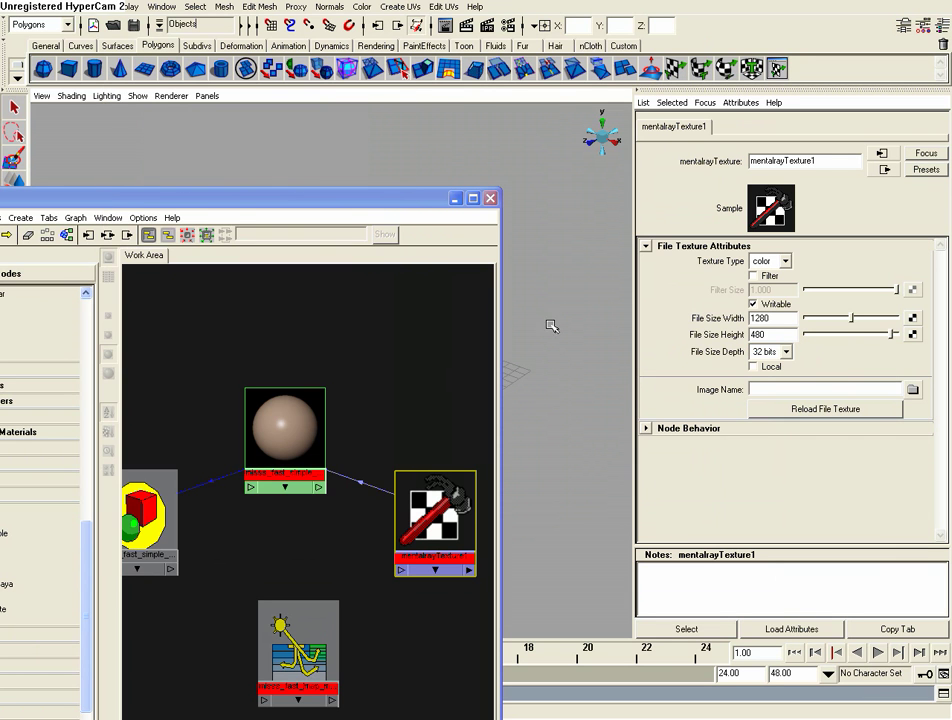
- Connect the mentalrayTexture node to the Lightmap attribute of the misss_fast_lmap_maya node
{"action": "left_click_drag", "start_coordinate": [416, 480], "coordinate": [427, 452]}
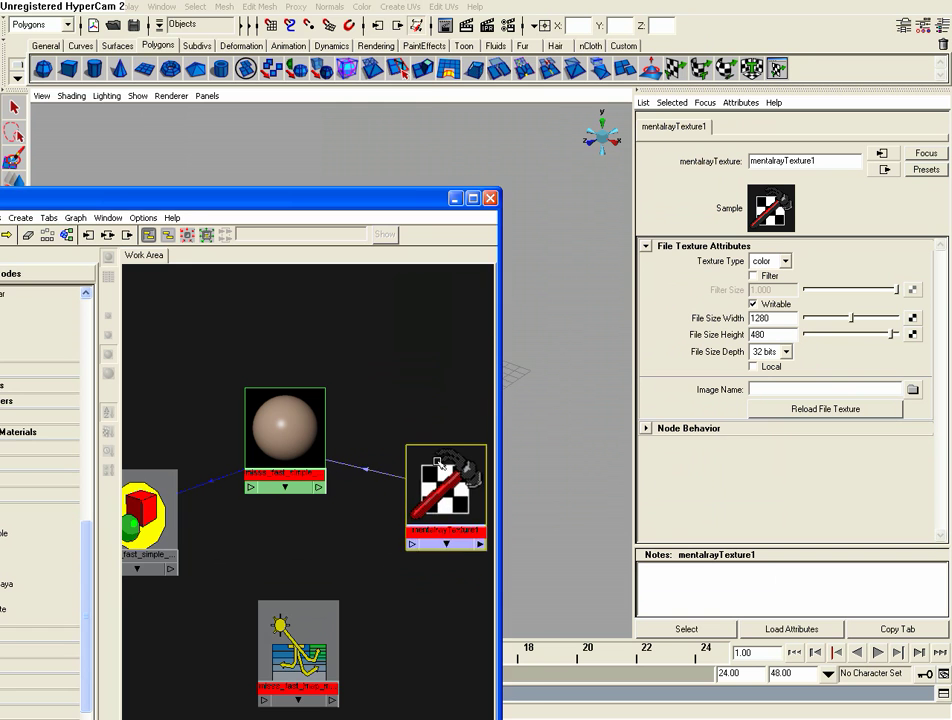
{"action": "left_click_drag", "start_coordinate": [412, 195], "coordinate": [461, 35]}
{"action": "mouse_move", "coordinate": [516, 357]}
{"action": "left_mouse_down"}
{"action": "mouse_move", "coordinate": [512, 369]}
{"action": "mouse_move", "coordinate": [526, 358]}
{"action": "left_mouse_up"}
{"action": "scroll", "coordinate": [408, 336], "scroll_direction": "down", "scroll_amount": 3}
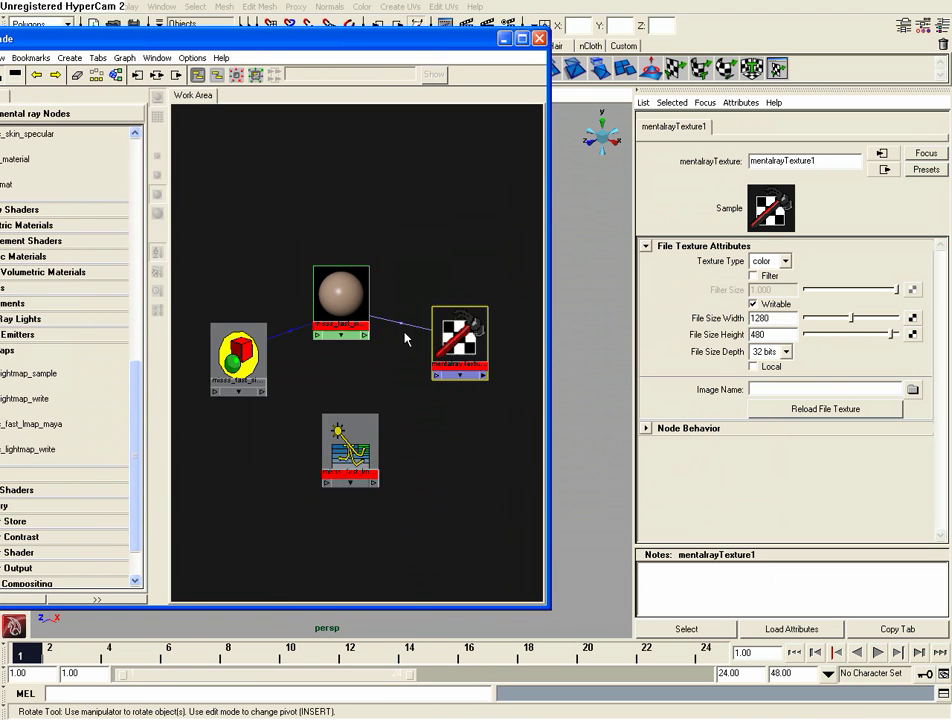
{"action": "scroll", "coordinate": [408, 342], "scroll_direction": "up", "scroll_amount": 1}
{"action": "middle_click_drag", "start_coordinate": [410, 347], "coordinate": [434, 305], "text": "alt"}
{"action": "middle_click_drag", "start_coordinate": [440, 349], "coordinate": [372, 299], "text": "alt"}
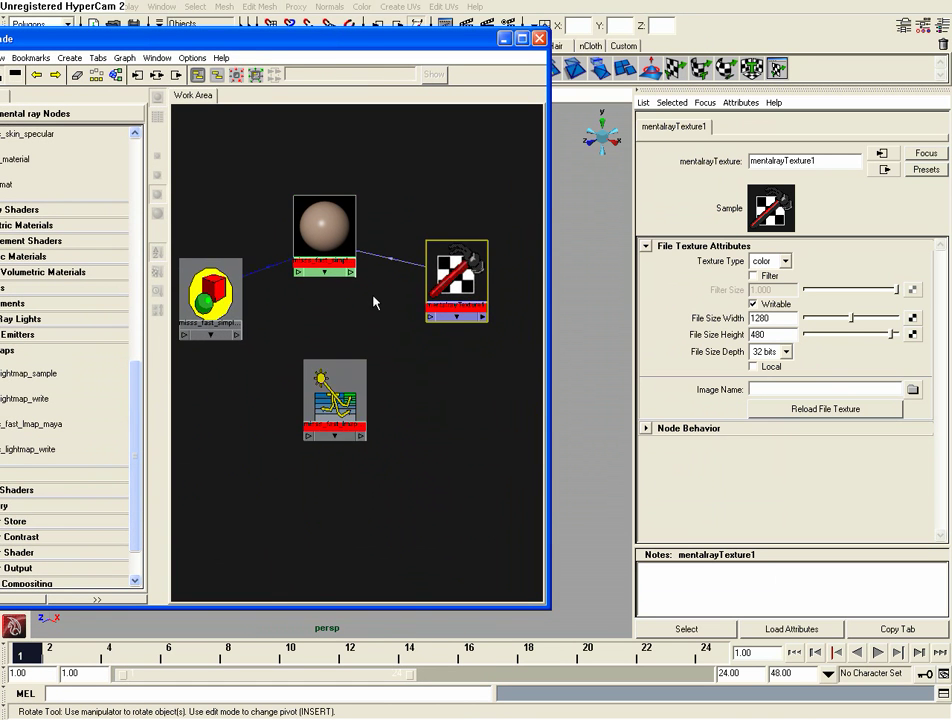
{"action": "left_click", "coordinate": [330, 398]}
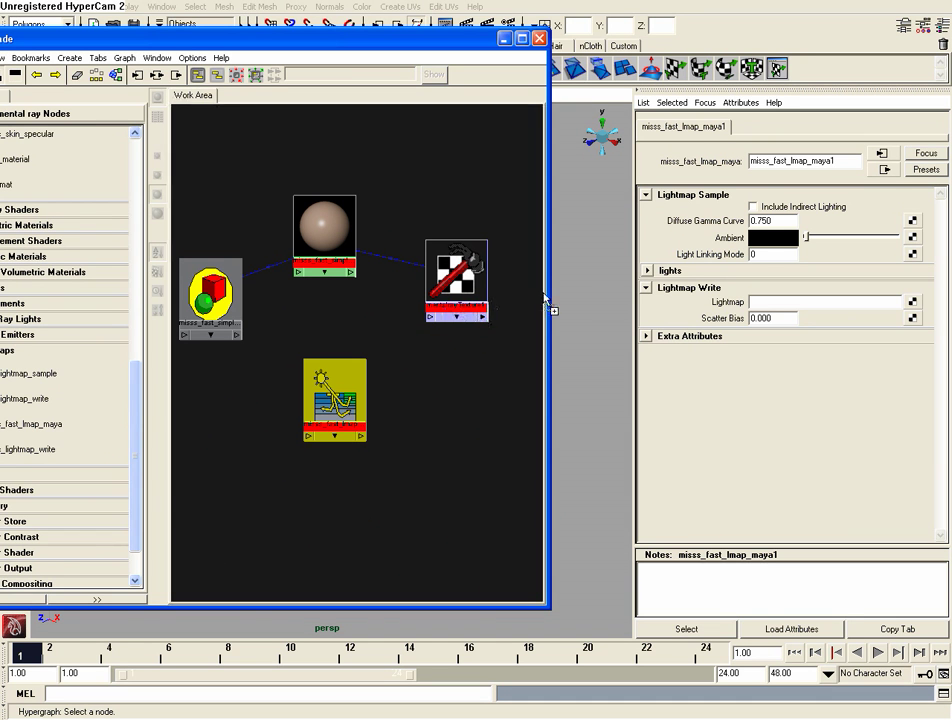
{"action": "middle_click_drag", "start_coordinate": [545, 298], "coordinate": [742, 310]}
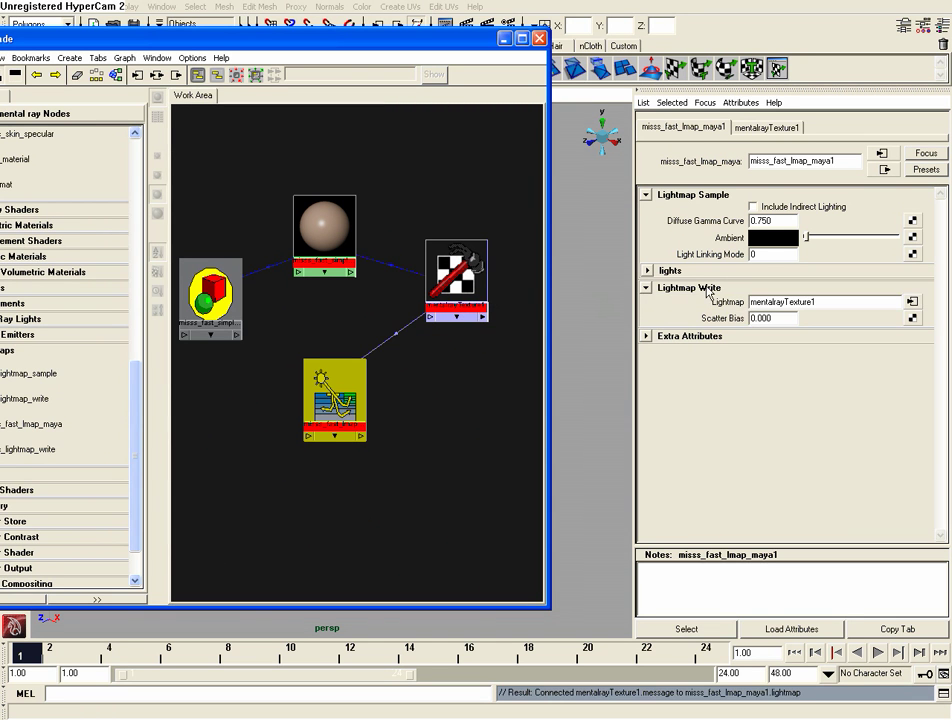
- Connect the misss_fast_lmap_maya node to the Light Map Shader attribute of the misss_fast_simple_maya shading group
{"action": "left_click_drag", "start_coordinate": [457, 280], "coordinate": [459, 300]}
{"action": "left_click", "coordinate": [338, 380]}
{"action": "middle_click_drag", "start_coordinate": [426, 391], "coordinate": [475, 403], "text": "alt"}
{"action": "right_click_drag", "start_coordinate": [475, 403], "coordinate": [446, 373], "text": "alt"}
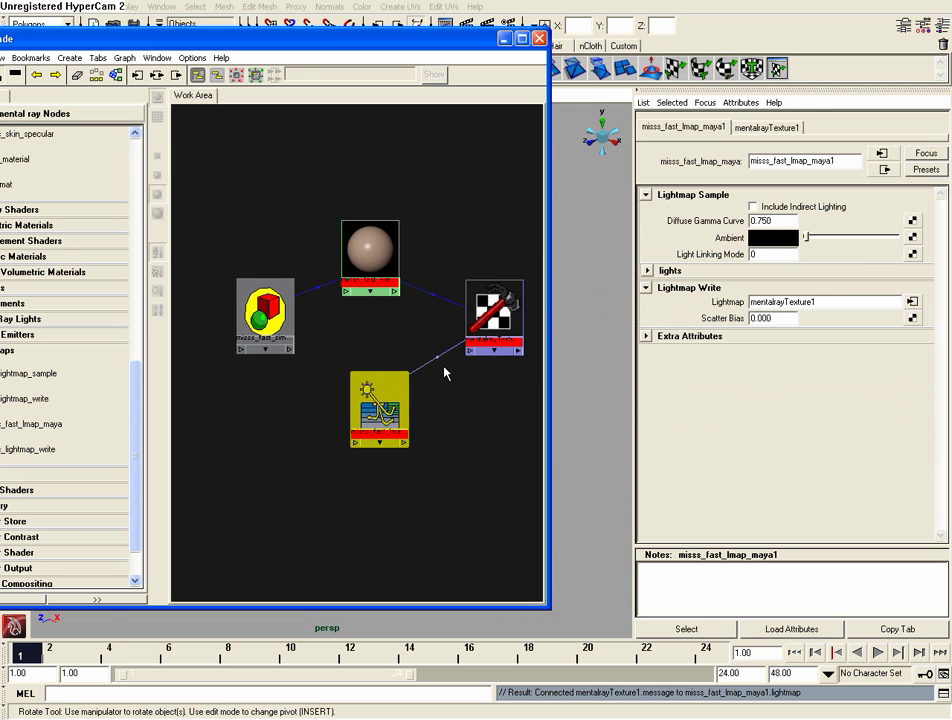
{"action": "left_click", "coordinate": [330, 345]}
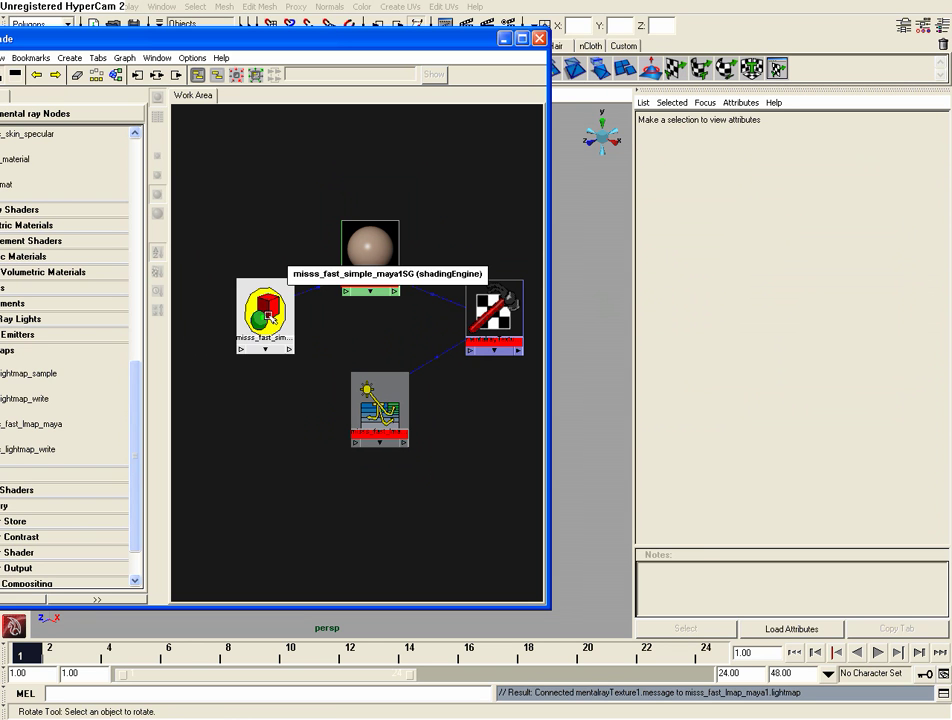
{"action": "left_click", "coordinate": [264, 313]}
{"action": "left_click_drag", "start_coordinate": [263, 313], "coordinate": [254, 328]}
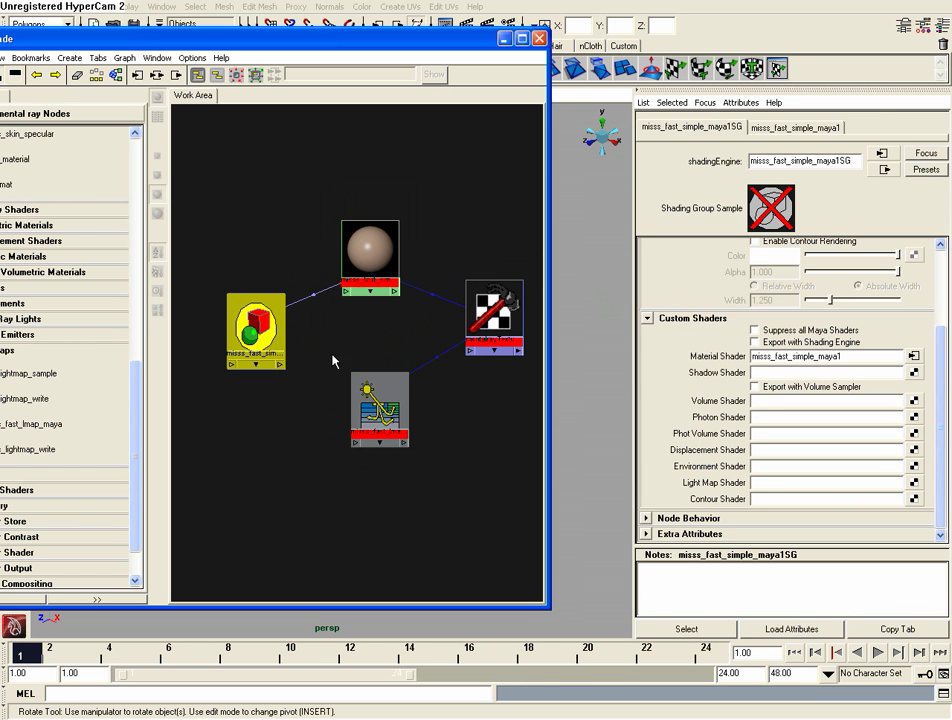
{"action": "middle_click_drag", "start_coordinate": [384, 386], "coordinate": [753, 478]}
- Review where the Light Map Shader attribute sits within the shading group's mental ray Custom Shaders section
{"action": "scroll", "coordinate": [720, 440], "scroll_direction": "up", "scroll_amount": 3}
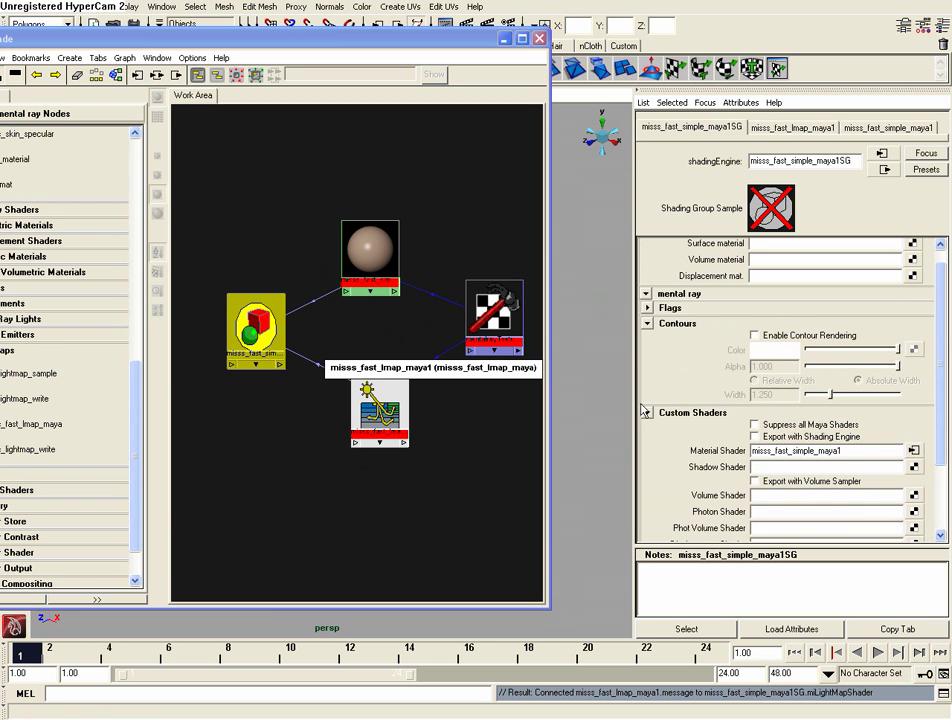
{"action": "left_click", "coordinate": [684, 415]}
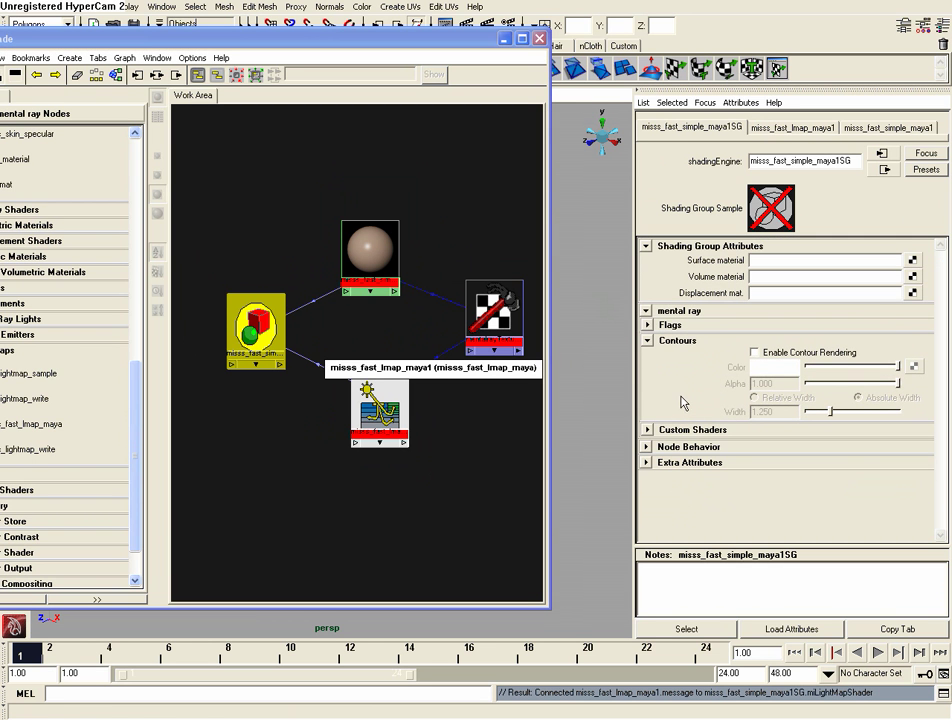
{"action": "left_click", "coordinate": [648, 310]}
{"action": "left_click", "coordinate": [648, 310]}
{"action": "left_click", "coordinate": [648, 429]}
{"action": "scroll", "coordinate": [652, 430], "scroll_direction": "down", "scroll_amount": 3}
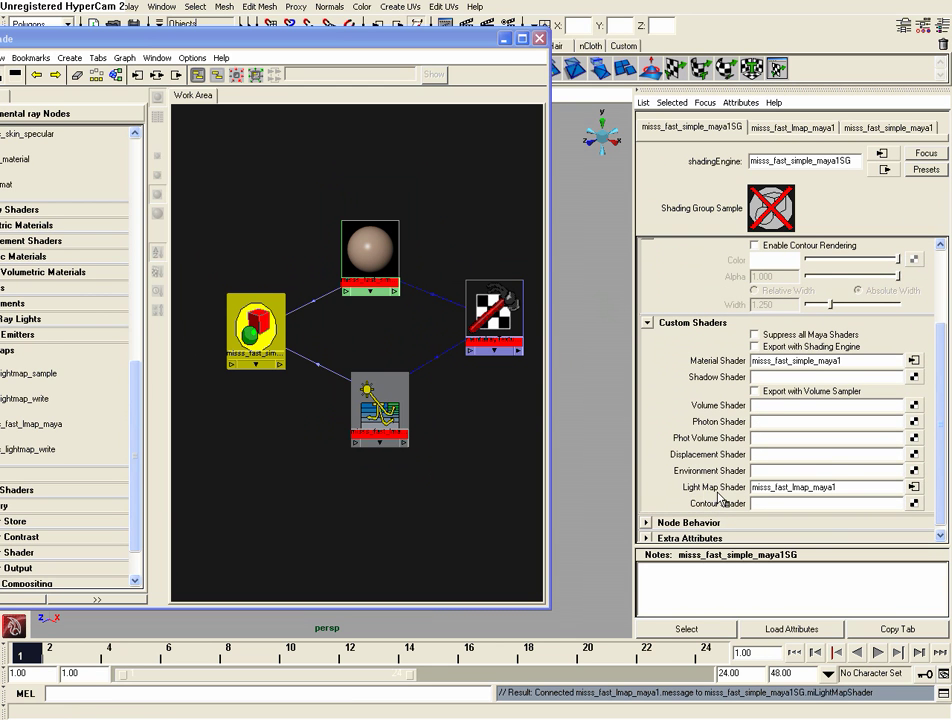
{"action": "scroll", "coordinate": [419, 357], "scroll_direction": "down", "scroll_amount": 3}
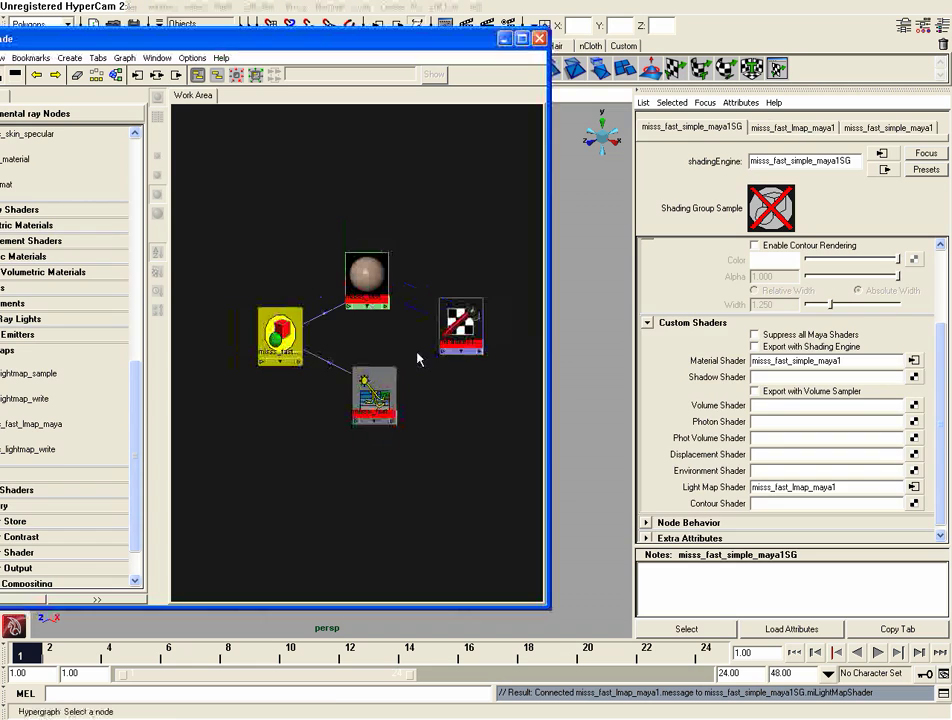
- Create a polygon sphere at the origin, scale it uniformly to about 6, and display it smooth shaded
{"action": "left_click_drag", "start_coordinate": [375, 394], "coordinate": [369, 426]}
{"action": "left_click_drag", "start_coordinate": [357, 42], "coordinate": [226, 416]}
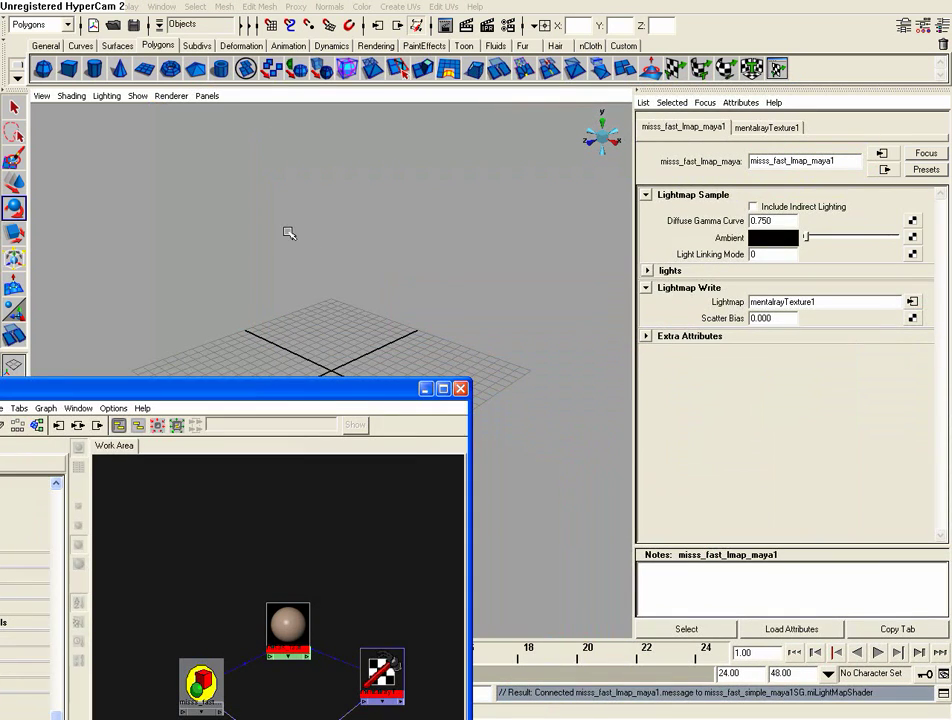
{"action": "left_click", "coordinate": [43, 69]}
{"action": "scroll", "coordinate": [389, 230], "scroll_direction": "up", "scroll_amount": 4}
{"action": "key", "text": "r"}
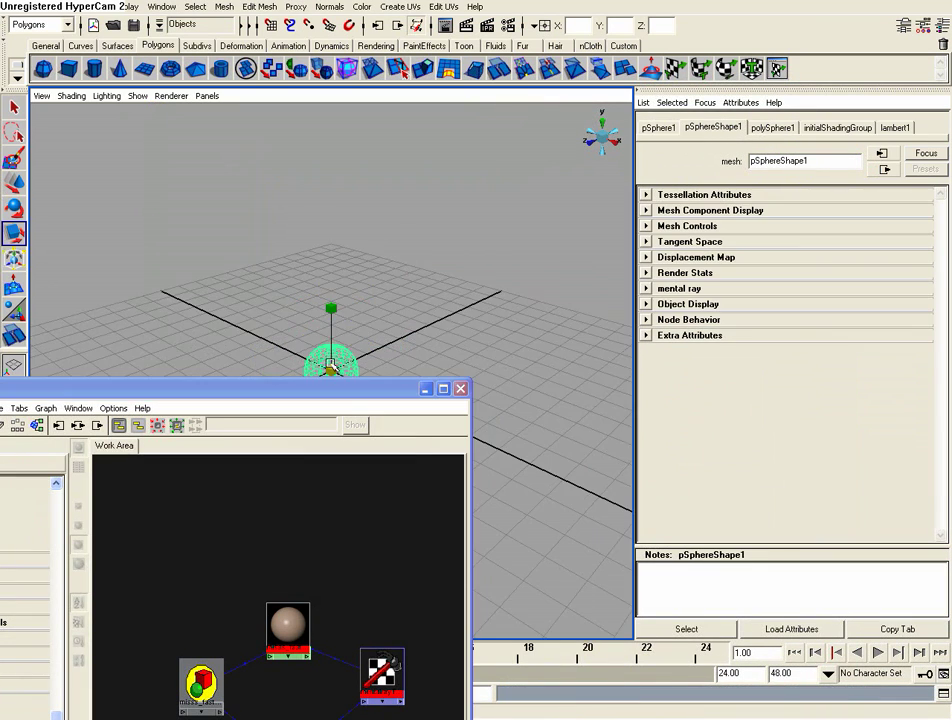
{"action": "left_click_drag", "start_coordinate": [331, 369], "coordinate": [527, 366]}
{"action": "key", "text": "5"}
{"action": "scroll", "coordinate": [527, 366], "scroll_direction": "down", "scroll_amount": 3}
{"action": "left_click", "coordinate": [361, 412]}
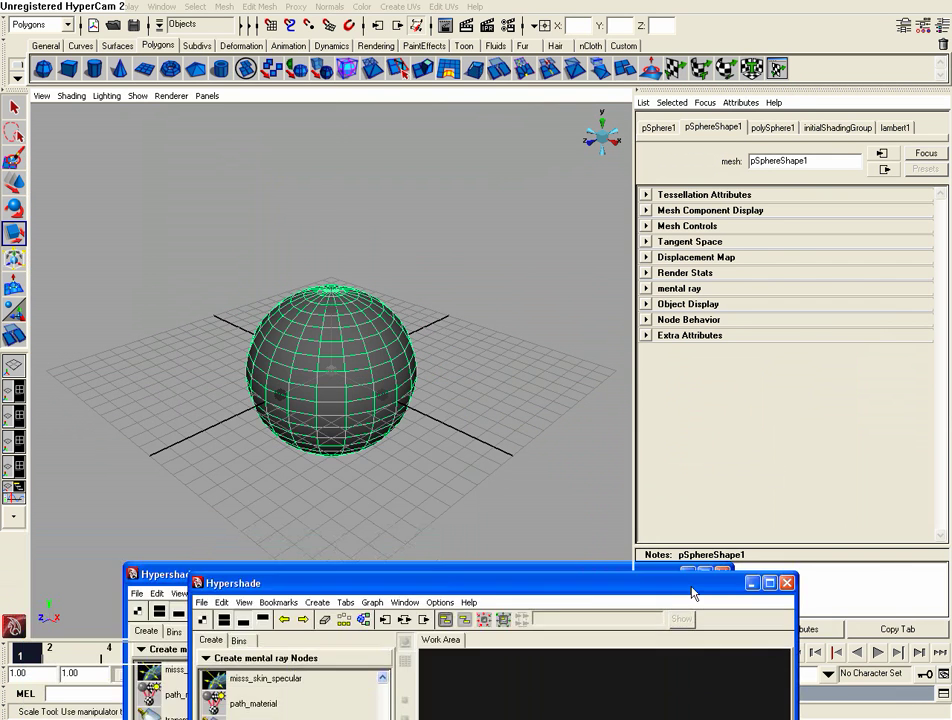
{"action": "left_click_drag", "start_coordinate": [692, 592], "coordinate": [843, 659]}
{"action": "mouse_move", "coordinate": [378, 397]}
{"action": "left_mouse_down"}
{"action": "mouse_move", "coordinate": [336, 393]}
{"action": "mouse_move", "coordinate": [365, 387]}
{"action": "left_mouse_up"}
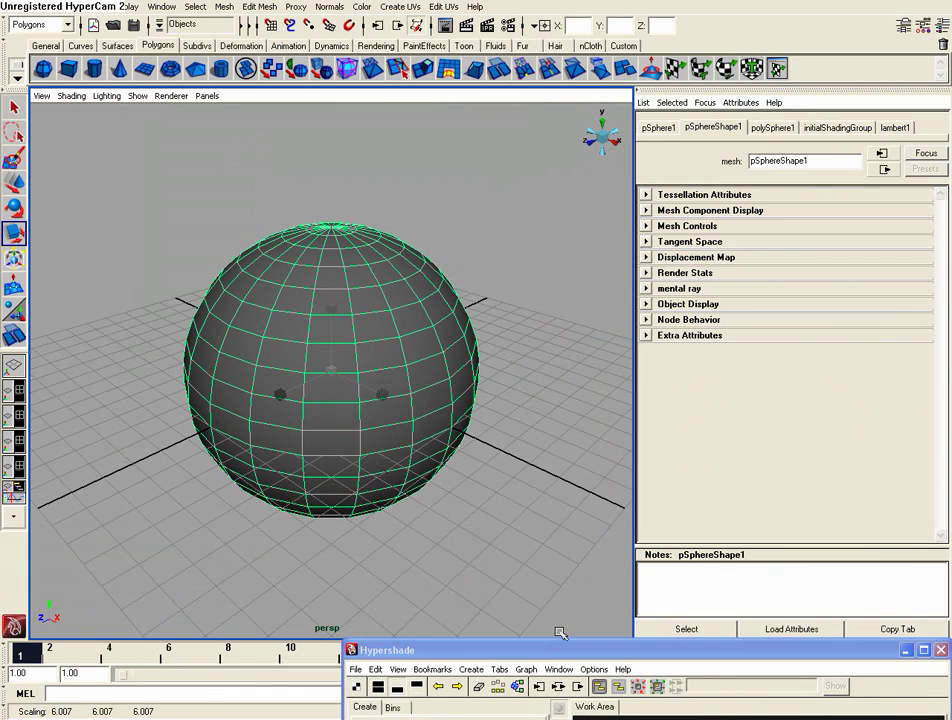
- Assign the misss_fast_simple_maya material to the sphere, then minimize Hypershade and deselect the sphere
{"action": "left_click_drag", "start_coordinate": [560, 650], "coordinate": [647, 187]}
{"action": "middle_click_drag", "start_coordinate": [855, 428], "coordinate": [328, 326]}
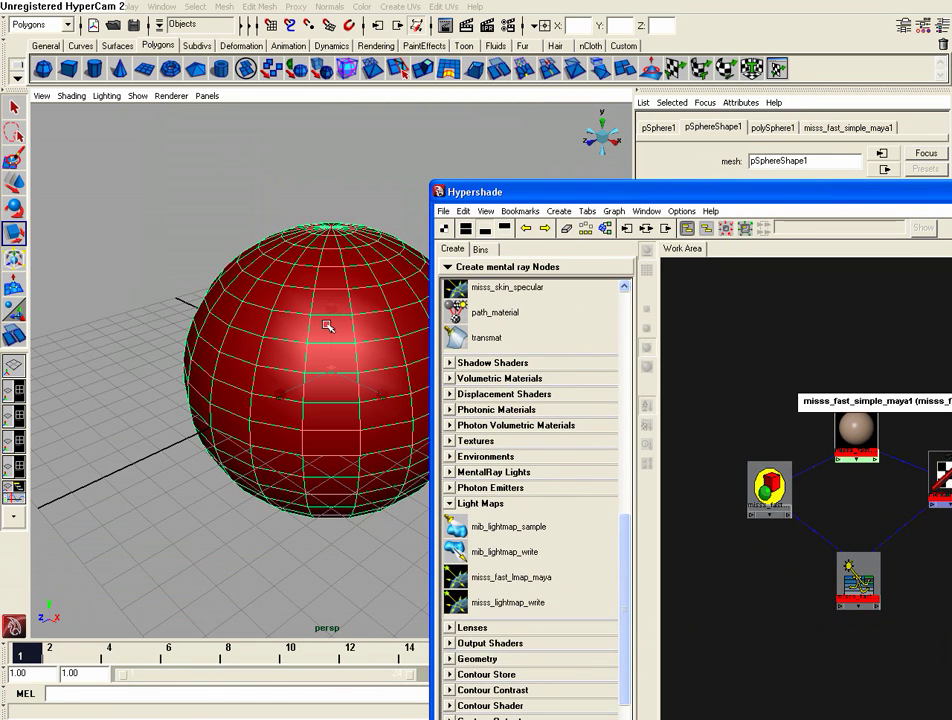
{"action": "left_click_drag", "start_coordinate": [588, 192], "coordinate": [140, 238]}
{"action": "left_click", "coordinate": [533, 238]}
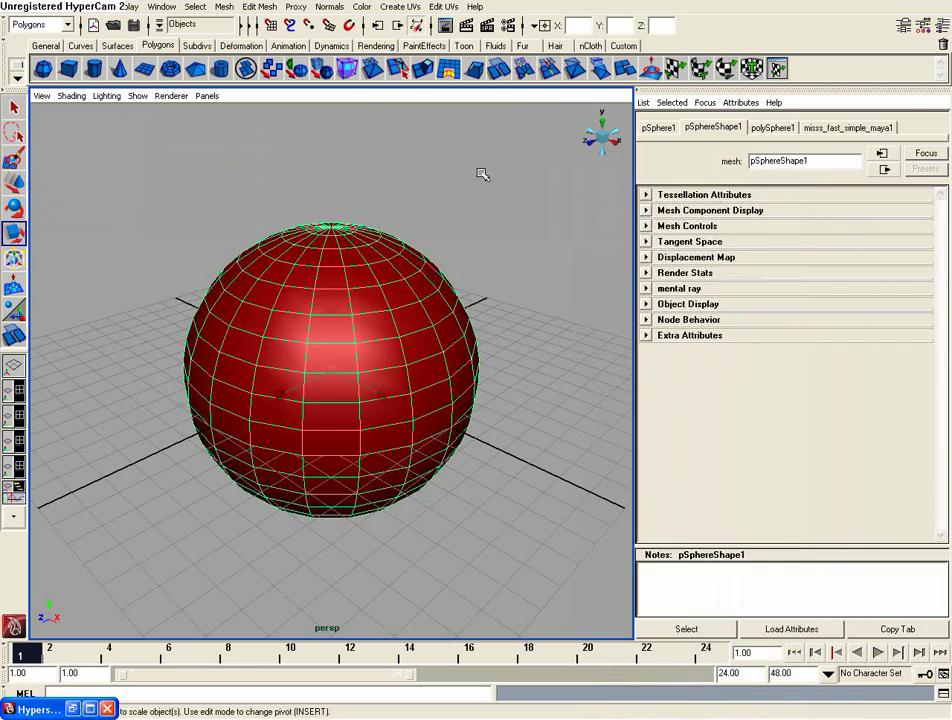
{"action": "left_click", "coordinate": [482, 174]}
- Create a point light, move it out of the sphere along Z, and display the scene with its lights
{"action": "scroll", "coordinate": [431, 278], "scroll_direction": "down", "scroll_amount": 8}
{"action": "left_click_drag", "start_coordinate": [425, 280], "coordinate": [257, 334], "text": "alt"}
{"action": "scroll", "coordinate": [306, 406], "scroll_direction": "up", "scroll_amount": 9}
{"action": "scroll", "coordinate": [300, 260], "scroll_direction": "down", "scroll_amount": 3}
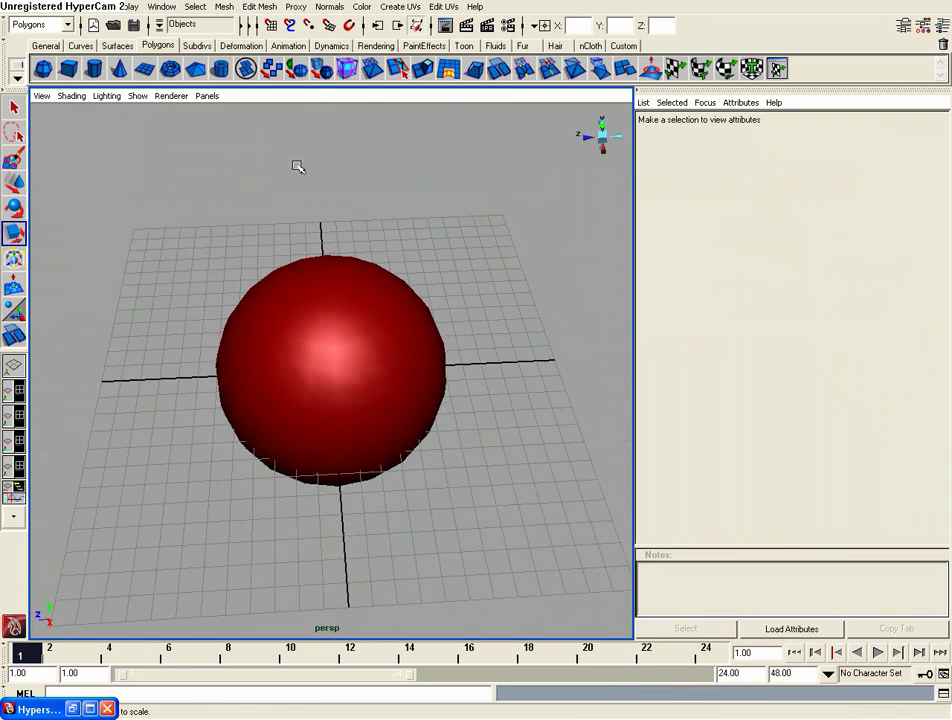
{"action": "scroll", "coordinate": [297, 166], "scroll_direction": "down", "scroll_amount": 3}
{"action": "left_click", "coordinate": [378, 46]}
{"action": "scroll", "coordinate": [290, 155], "scroll_direction": "up", "scroll_amount": 3}
{"action": "left_click_drag", "start_coordinate": [247, 185], "coordinate": [161, 132], "text": "alt"}
{"action": "left_click", "coordinate": [94, 69]}
{"action": "mouse_move", "coordinate": [265, 252]}
{"action": "left_mouse_down", "text": "alt"}
{"action": "mouse_move", "coordinate": [268, 272]}
{"action": "mouse_move", "coordinate": [212, 298]}
{"action": "left_mouse_up", "text": "alt"}
{"action": "key", "text": "w"}
{"action": "left_click_drag", "start_coordinate": [290, 382], "coordinate": [65, 429]}
{"action": "left_click_drag", "start_coordinate": [223, 348], "coordinate": [280, 314], "text": "alt"}
{"action": "key", "text": "7"}
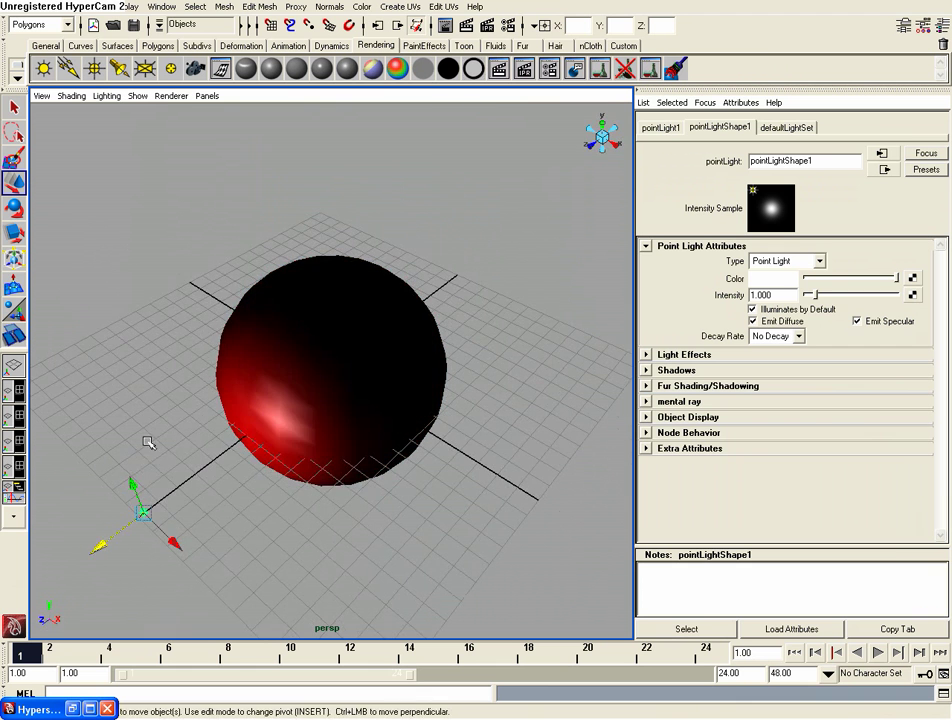
- Raise the point light to about 9.8 in Y and move it out to about 22 in Z
{"action": "left_click_drag", "start_coordinate": [135, 484], "coordinate": [80, 332]}
{"action": "scroll", "coordinate": [202, 308], "scroll_direction": "down", "scroll_amount": 8}
{"action": "scroll", "coordinate": [202, 308], "scroll_direction": "down", "scroll_amount": 3}
{"action": "left_click_drag", "start_coordinate": [202, 308], "coordinate": [150, 323], "text": "alt"}
{"action": "left_click_drag", "start_coordinate": [240, 373], "coordinate": [180, 378]}
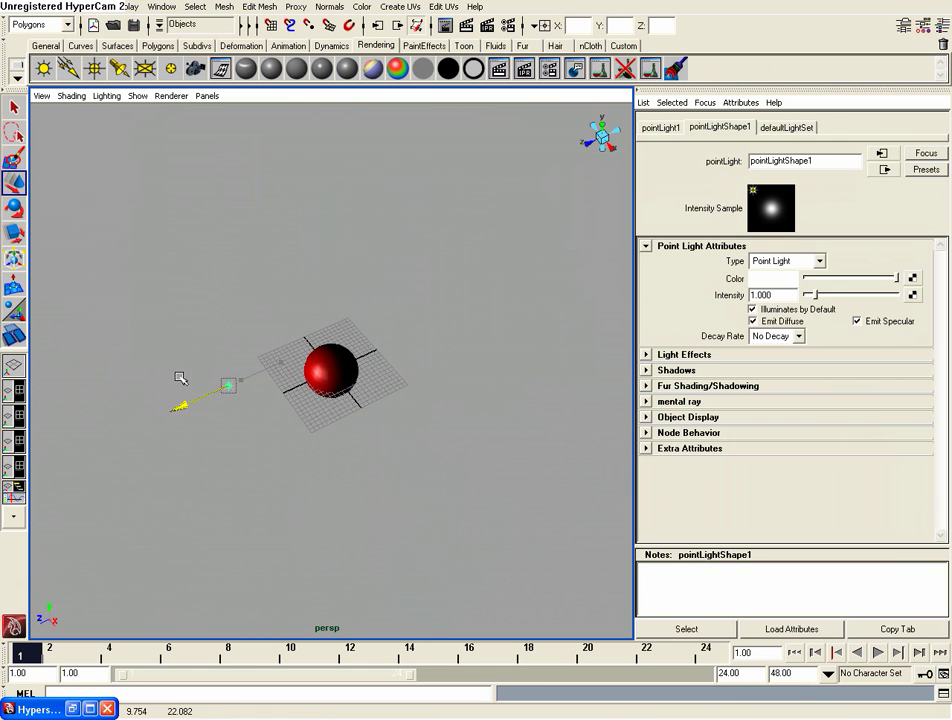
{"action": "left_click", "coordinate": [180, 300]}
- Add a second point light on the far side of the sphere at about Y 16.5 and Z -17.8
{"action": "scroll", "coordinate": [180, 300], "scroll_direction": "up", "scroll_amount": 5}
{"action": "left_click", "coordinate": [94, 69]}
{"action": "left_click_drag", "start_coordinate": [345, 300], "coordinate": [408, 392], "text": "alt"}
{"action": "key", "text": "ctrl+z"}
{"action": "left_click_drag", "start_coordinate": [298, 358], "coordinate": [442, 408]}
{"action": "left_click_drag", "start_coordinate": [506, 404], "coordinate": [554, 298]}
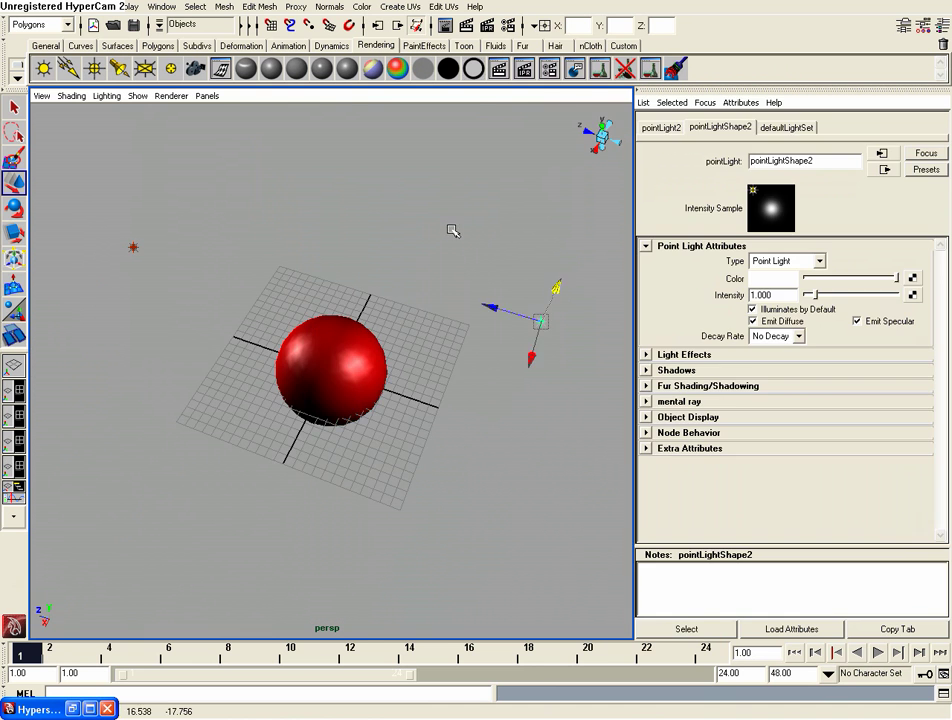
{"action": "left_click", "coordinate": [453, 231]}
- Restore the Hypershade window below the sphere and render the current frame from a close perspective view
{"action": "left_click_drag", "start_coordinate": [453, 231], "coordinate": [272, 306], "text": "alt"}
{"action": "scroll", "coordinate": [272, 306], "scroll_direction": "up", "scroll_amount": 4}
{"action": "middle_click_drag", "start_coordinate": [272, 306], "coordinate": [347, 239], "text": "alt"}
{"action": "left_click", "coordinate": [73, 710]}
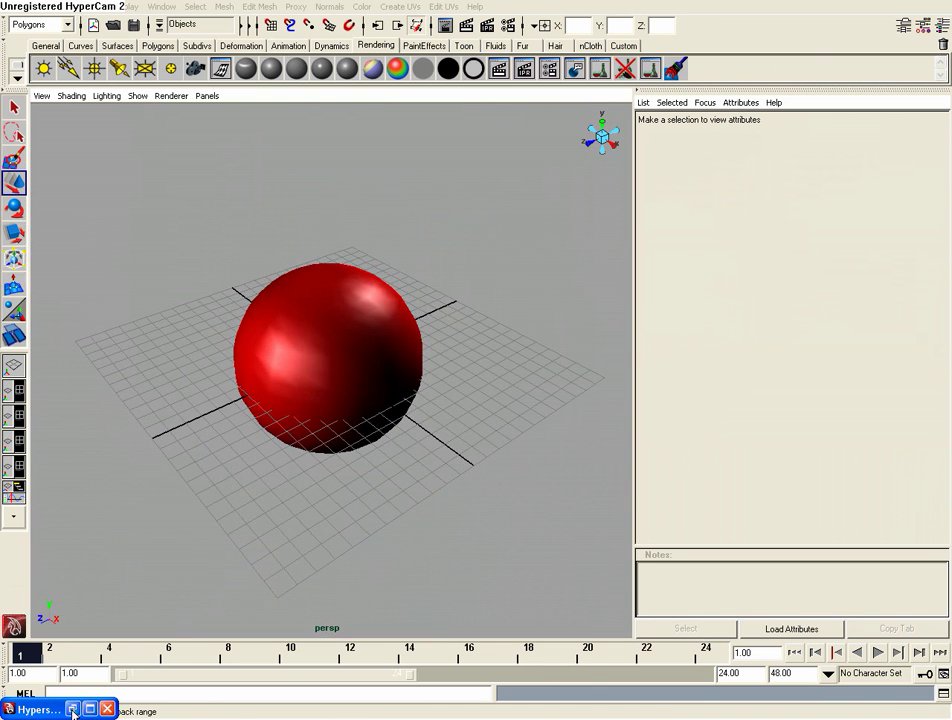
{"action": "left_click_drag", "start_coordinate": [438, 240], "coordinate": [515, 494]}
{"action": "scroll", "coordinate": [424, 368], "scroll_direction": "up", "scroll_amount": 5}
{"action": "left_click_drag", "start_coordinate": [424, 368], "coordinate": [412, 344], "text": "alt"}
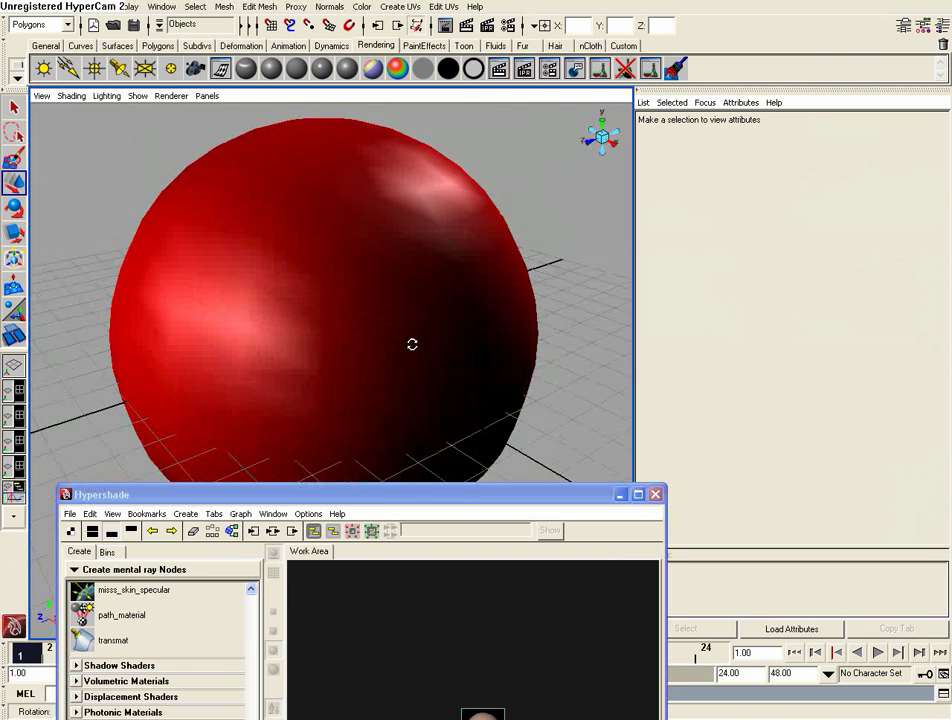
{"action": "right_click_drag", "start_coordinate": [412, 344], "coordinate": [391, 338], "text": "alt"}
{"action": "left_click", "coordinate": [495, 70]}
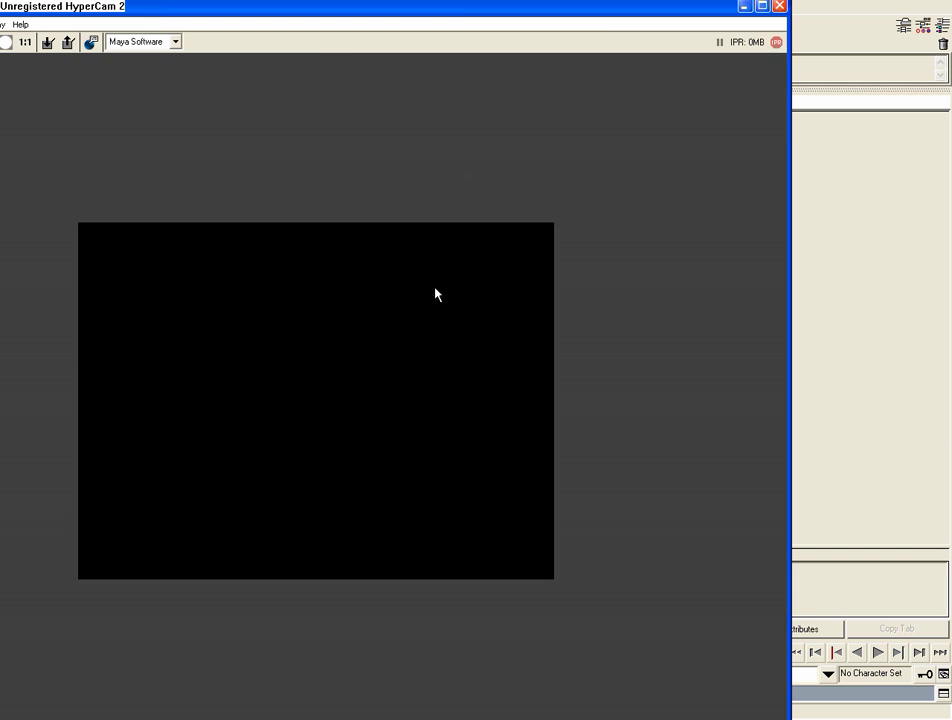
- Switch Render View's renderer to mental ray and render the sphere again
{"action": "left_click_drag", "start_coordinate": [160, 20], "coordinate": [460, 120]}
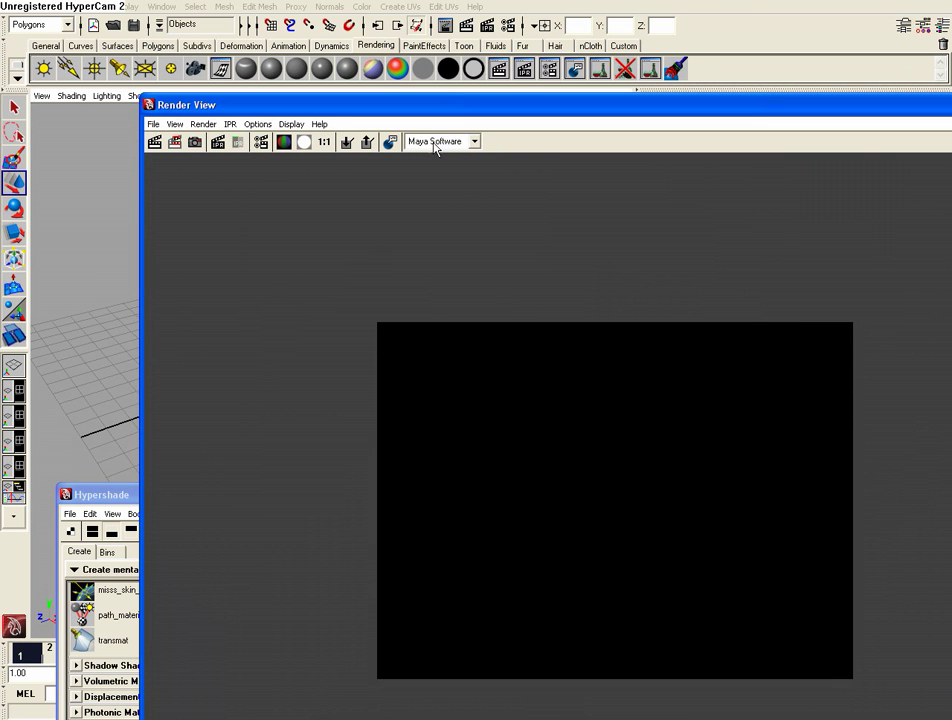
{"action": "left_click", "coordinate": [436, 143]}
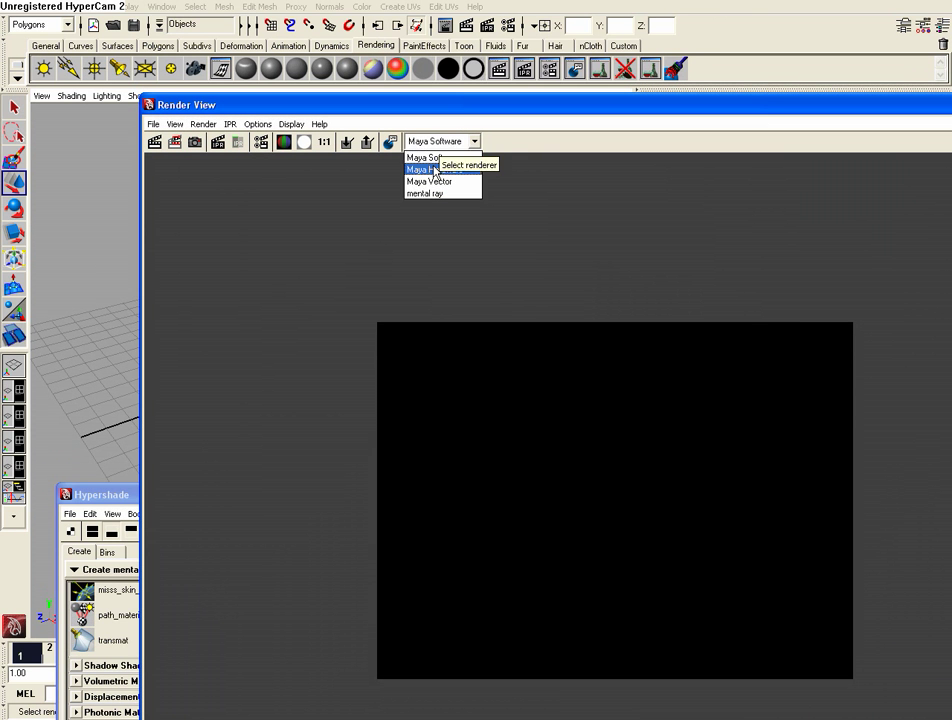
{"action": "left_click", "coordinate": [430, 193]}
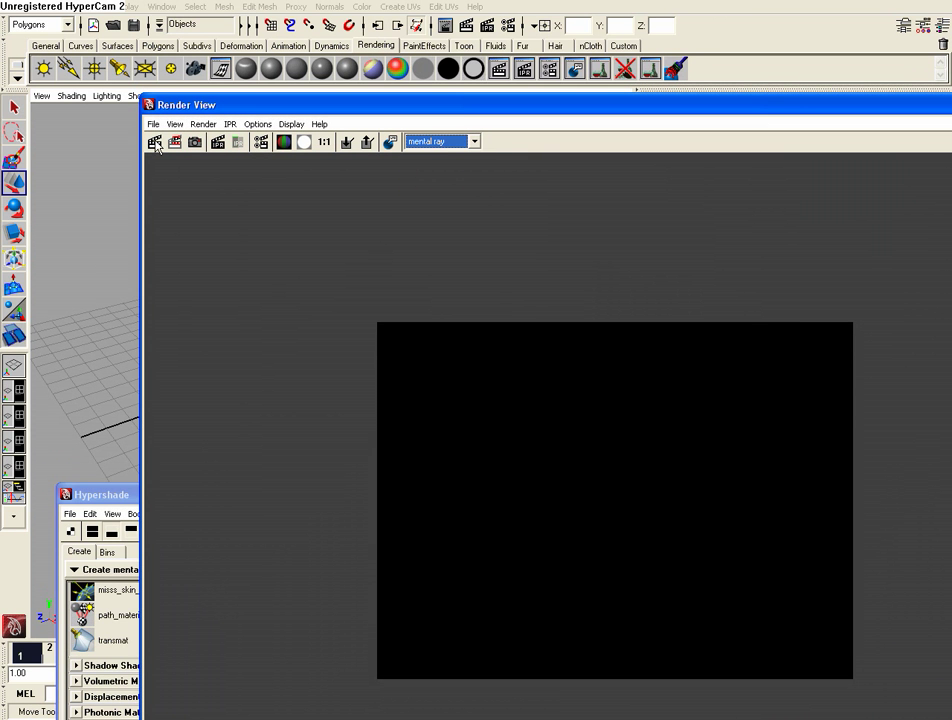
{"action": "left_click_drag", "start_coordinate": [473, 108], "coordinate": [352, 39]}
{"action": "scroll", "coordinate": [457, 386], "scroll_direction": "up", "scroll_amount": 1}
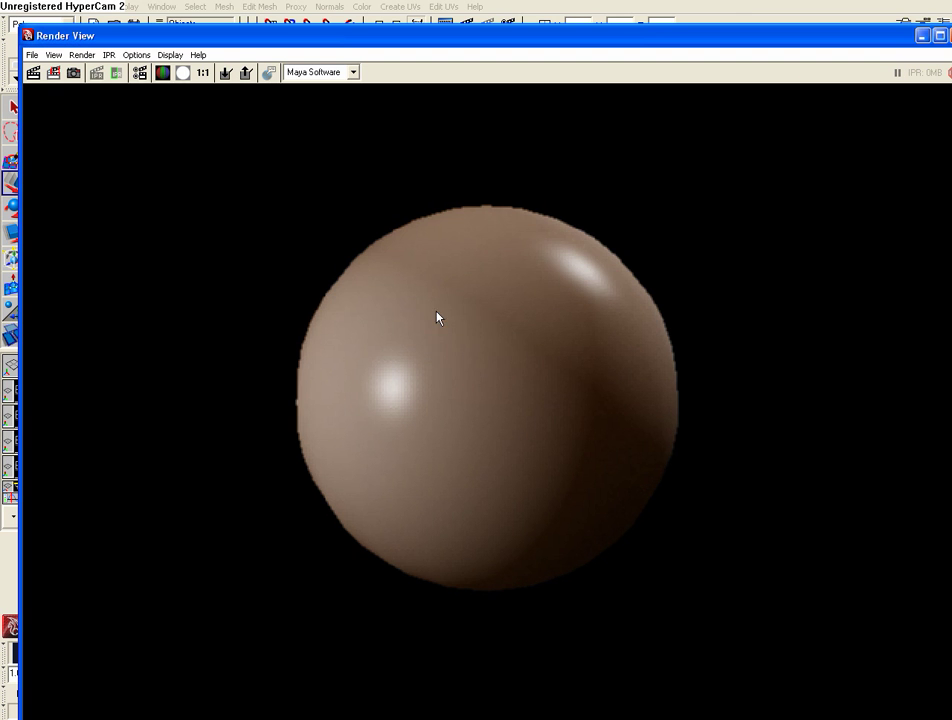
- Set Render View's renderer back to mental ray and inspect the rendered sphere's shading up close
{"action": "left_click", "coordinate": [318, 74]}
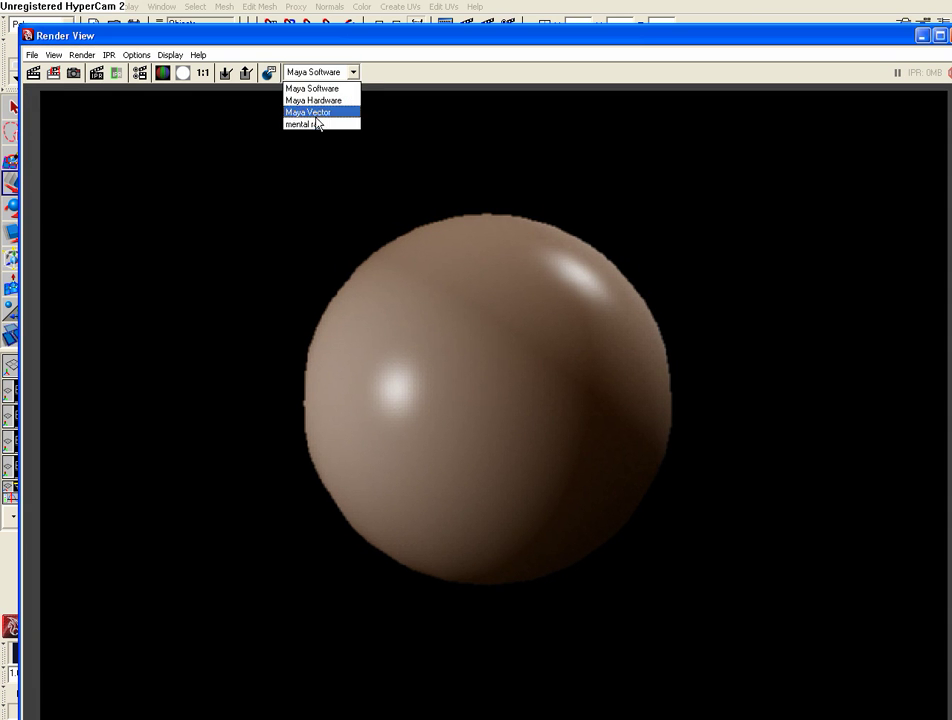
{"action": "left_click", "coordinate": [315, 118]}
{"action": "right_click_drag", "start_coordinate": [600, 420], "coordinate": [860, 510], "text": "alt"}
{"action": "middle_click_drag", "start_coordinate": [614, 419], "coordinate": [563, 429], "text": "alt"}
{"action": "right_click_drag", "start_coordinate": [561, 429], "coordinate": [387, 353], "text": "alt"}
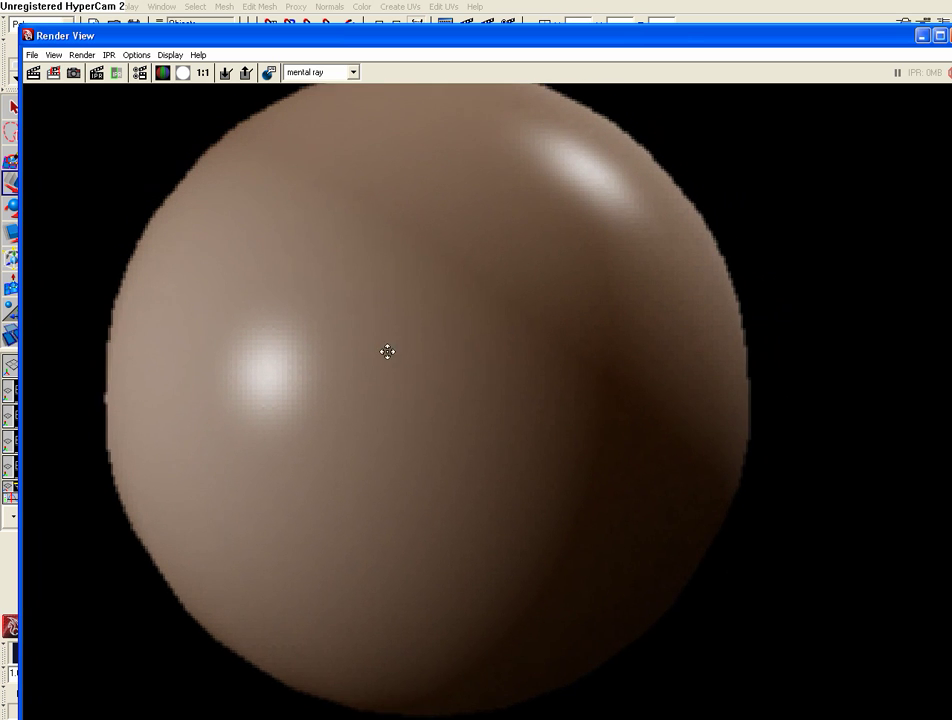
{"action": "middle_click_drag", "start_coordinate": [387, 353], "coordinate": [408, 390], "text": "alt"}
{"action": "right_click_drag", "start_coordinate": [408, 390], "coordinate": [363, 306], "text": "alt"}
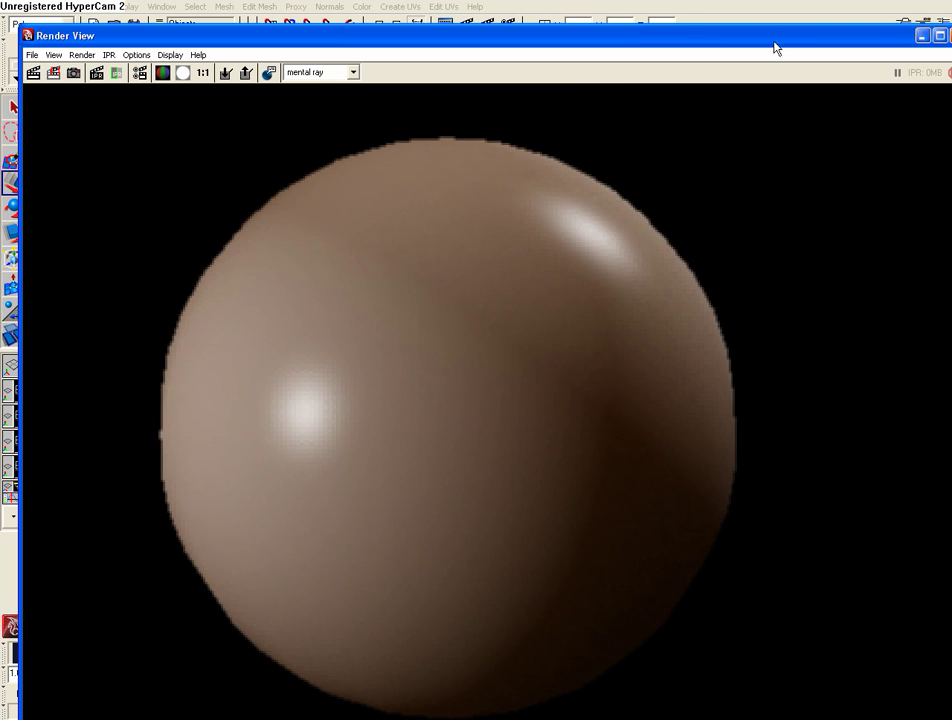
- Close the rendered image and move the Hypershade window down to expose the sphere and the shader's subsurface scattering settings
{"action": "left_click_drag", "start_coordinate": [777, 48], "coordinate": [537, 72]}
{"action": "left_click", "coordinate": [716, 60]}
{"action": "left_click_drag", "start_coordinate": [374, 500], "coordinate": [374, 233]}
{"action": "left_click", "coordinate": [458, 482]}
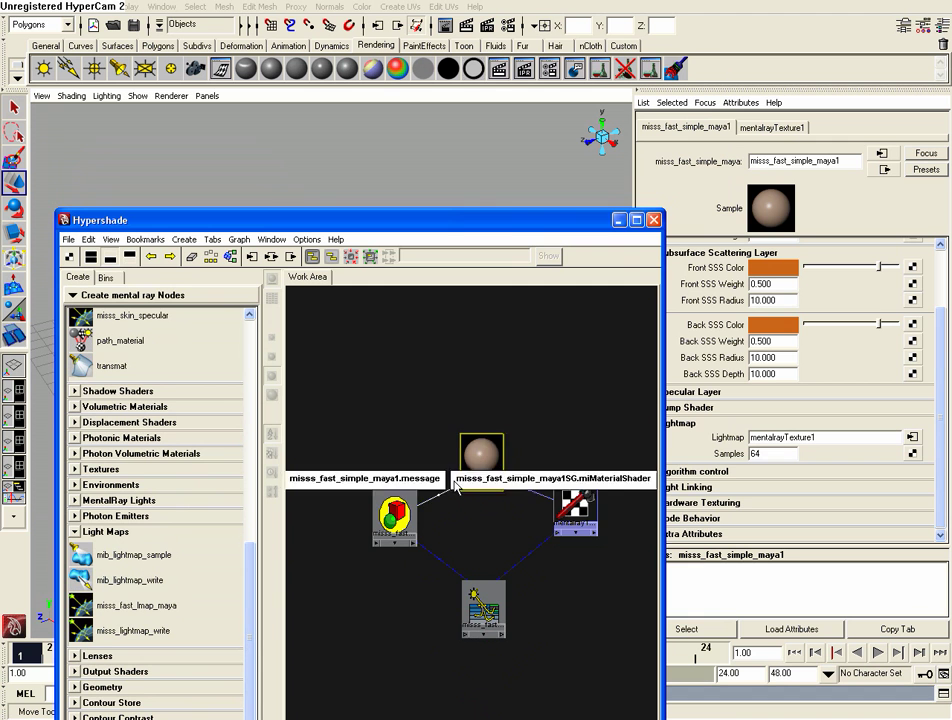
{"action": "left_click_drag", "start_coordinate": [523, 220], "coordinate": [364, 563]}
{"action": "left_click_drag", "start_coordinate": [404, 331], "coordinate": [388, 336], "text": "alt"}
{"action": "right_click_drag", "start_coordinate": [388, 336], "coordinate": [540, 346], "text": "alt"}
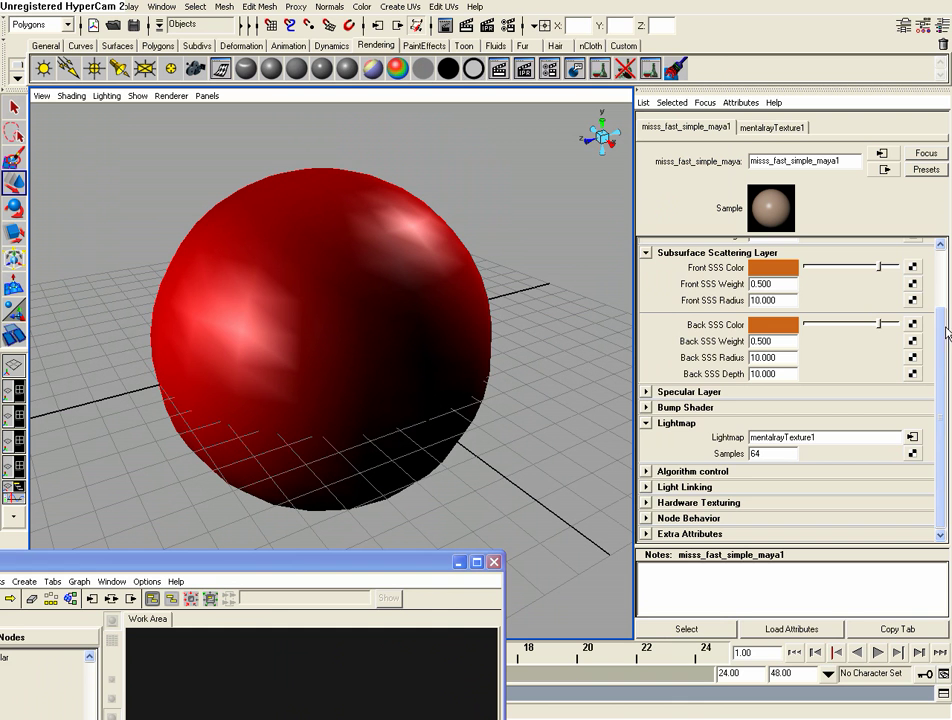
{"action": "scroll", "coordinate": [944, 322], "scroll_direction": "up", "scroll_amount": 2}
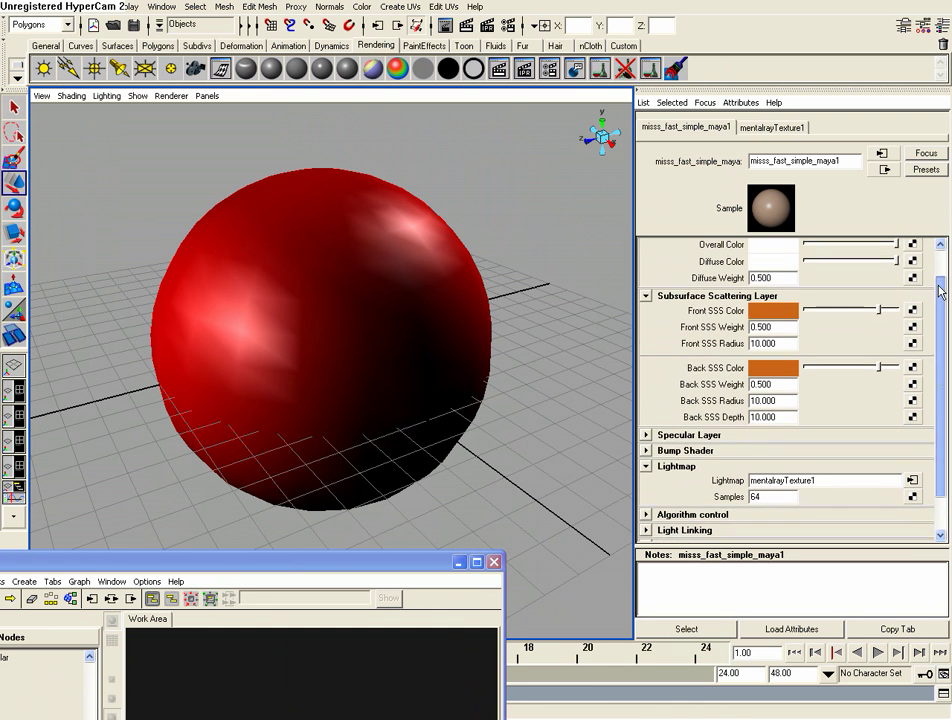
- Examine the sphere and the point light behind it from several viewing angles
{"action": "right_click_drag", "start_coordinate": [531, 373], "coordinate": [484, 297], "text": "alt"}
{"action": "middle_click_drag", "start_coordinate": [467, 315], "coordinate": [442, 370], "text": "alt"}
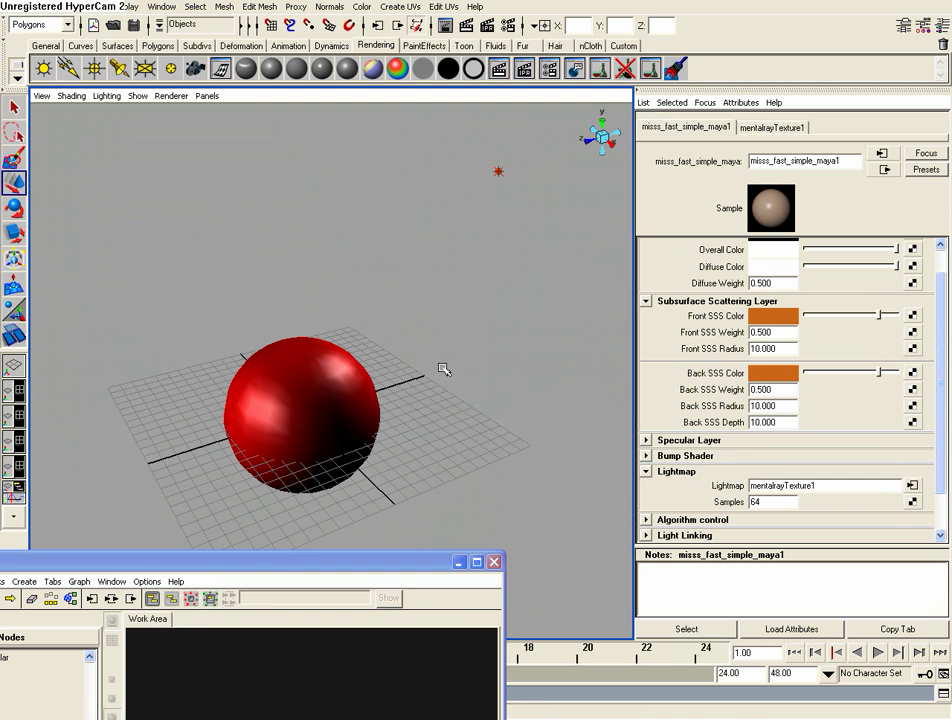
{"action": "left_click_drag", "start_coordinate": [482, 155], "coordinate": [405, 178]}
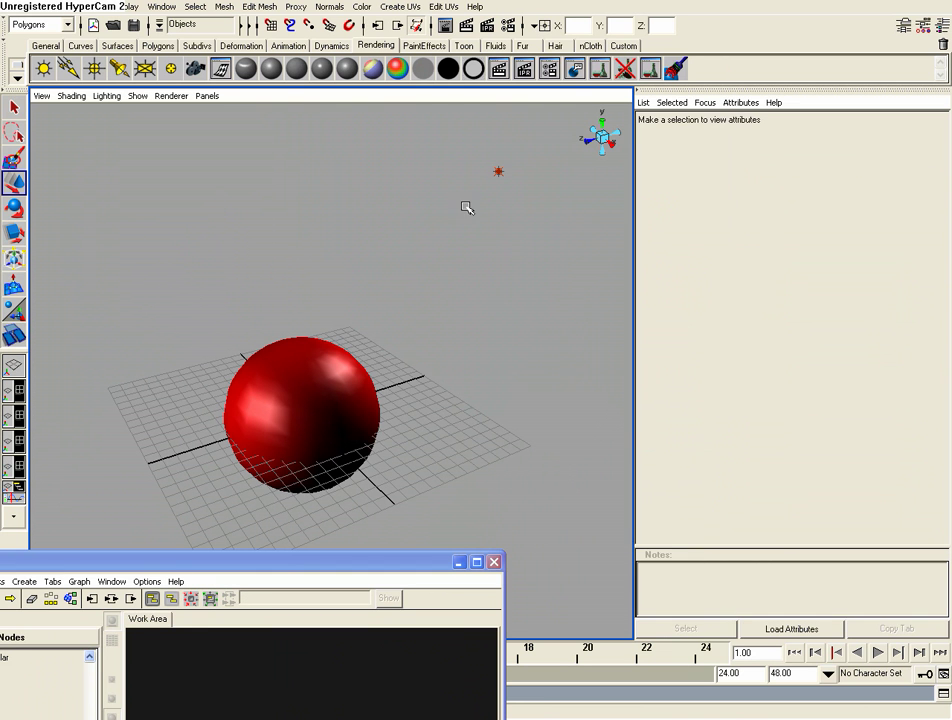
{"action": "key", "text": "ctrl+z"}
{"action": "right_click_drag", "start_coordinate": [432, 370], "coordinate": [315, 376], "text": "alt"}
{"action": "left_click_drag", "start_coordinate": [315, 376], "coordinate": [374, 359], "text": "alt"}
{"action": "middle_click_drag", "start_coordinate": [374, 359], "coordinate": [372, 314], "text": "alt"}
{"action": "right_click_drag", "start_coordinate": [372, 314], "coordinate": [391, 348], "text": "alt"}
{"action": "middle_click_drag", "start_coordinate": [374, 328], "coordinate": [365, 377], "text": "alt"}
{"action": "left_click_drag", "start_coordinate": [365, 377], "coordinate": [354, 374], "text": "alt"}
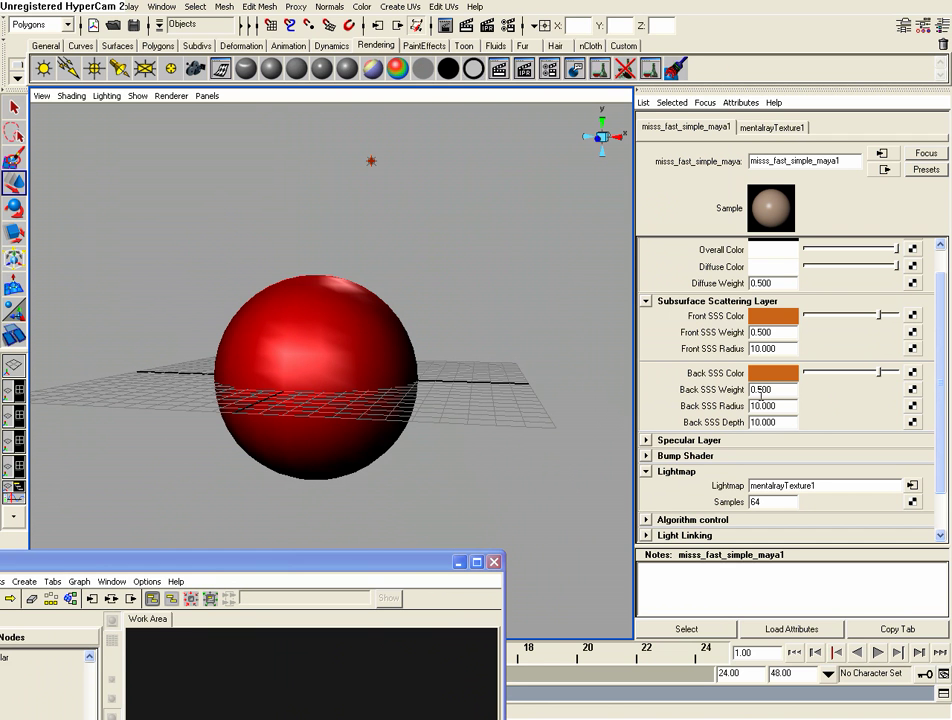
{"action": "left_click_drag", "start_coordinate": [500, 344], "coordinate": [170, 350], "text": "alt"}
{"action": "right_click_drag", "start_coordinate": [395, 355], "coordinate": [359, 357], "text": "alt"}
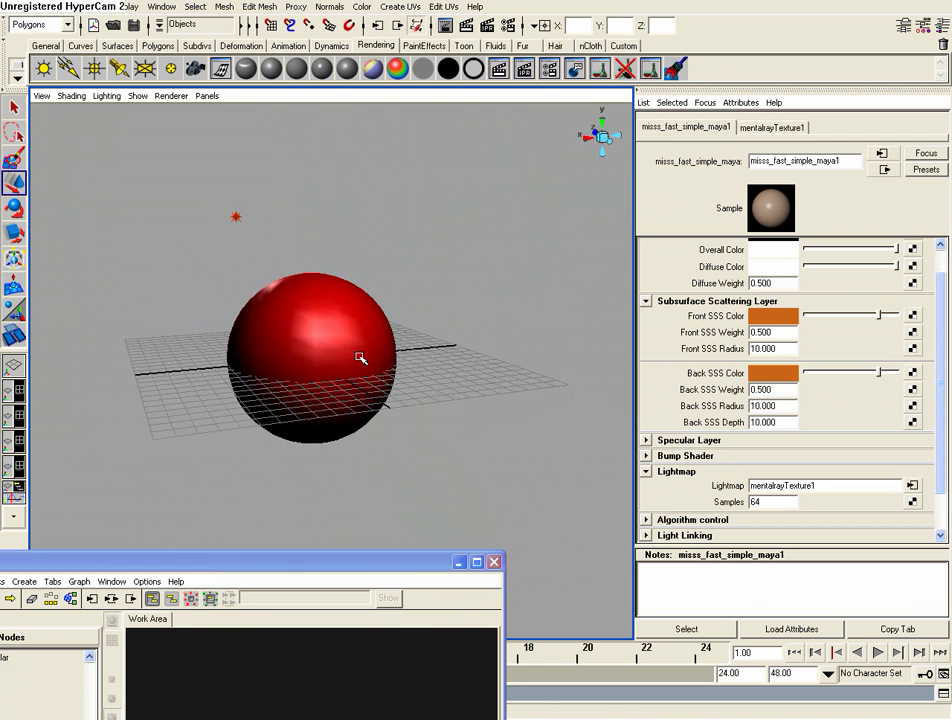
{"action": "left_click_drag", "start_coordinate": [359, 357], "coordinate": [497, 388], "text": "alt"}
- Set the shader's Back SSS Weight to 1 and its Back SSS Radius to 15
{"action": "left_click_drag", "start_coordinate": [781, 389], "coordinate": [689, 377]}
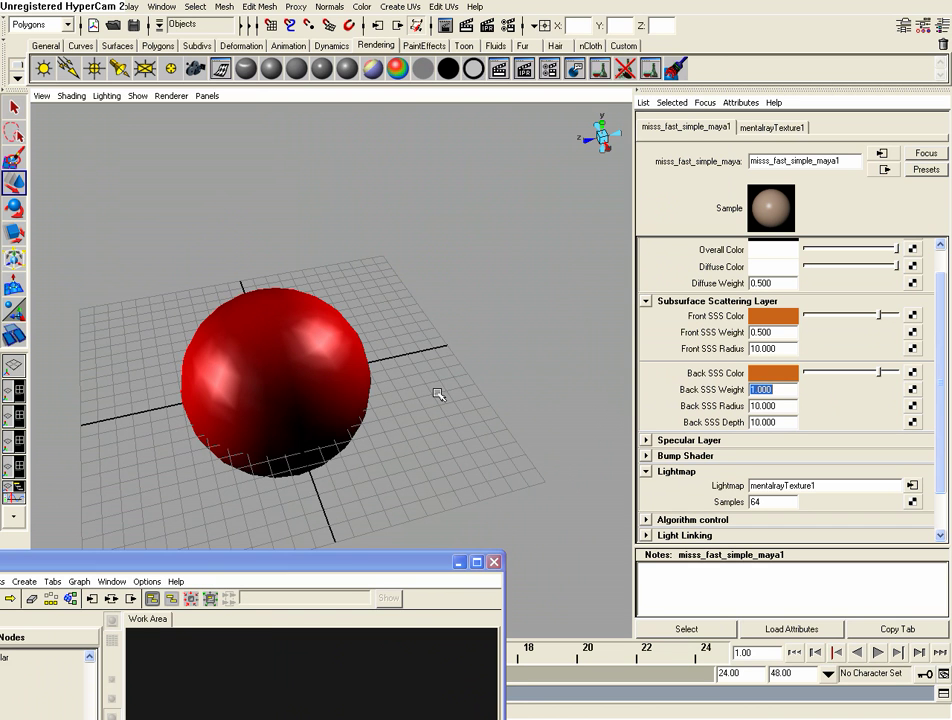
{"action": "left_click_drag", "start_coordinate": [438, 395], "coordinate": [745, 435], "text": "alt"}
{"action": "left_click_drag", "start_coordinate": [385, 260], "coordinate": [312, 248], "text": "alt"}
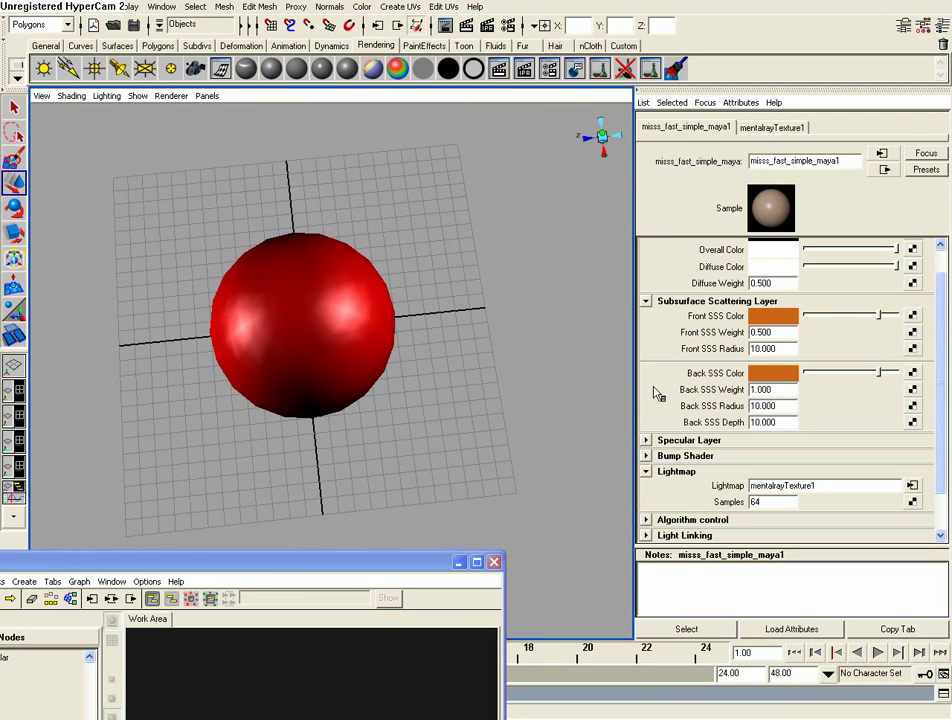
{"action": "middle_click_drag", "start_coordinate": [320, 432], "coordinate": [353, 434], "text": "alt"}
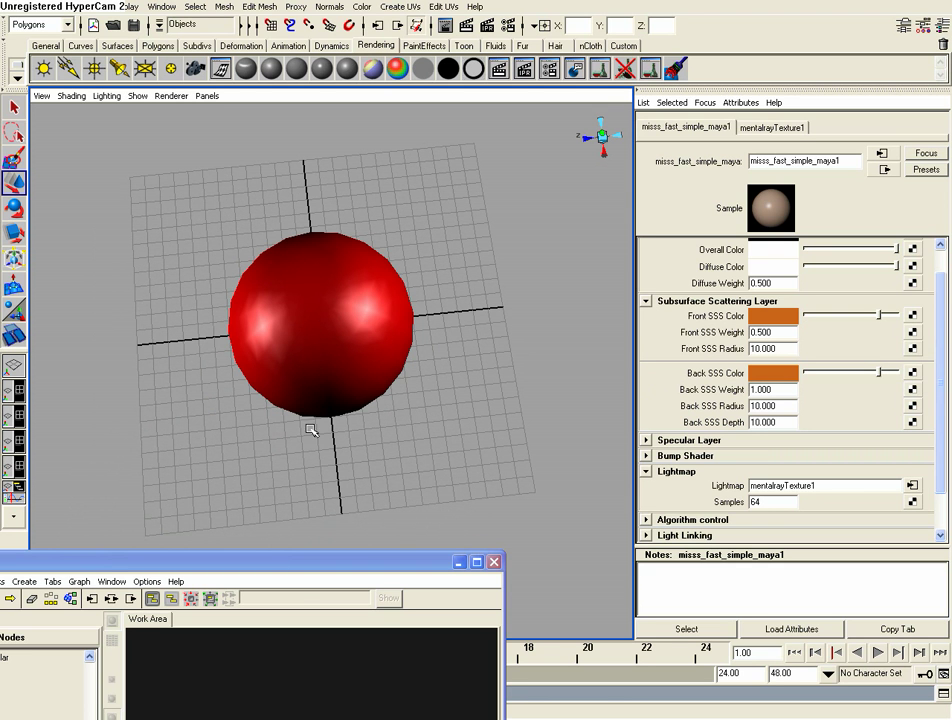
{"action": "left_click_drag", "start_coordinate": [355, 433], "coordinate": [276, 378], "text": "alt"}
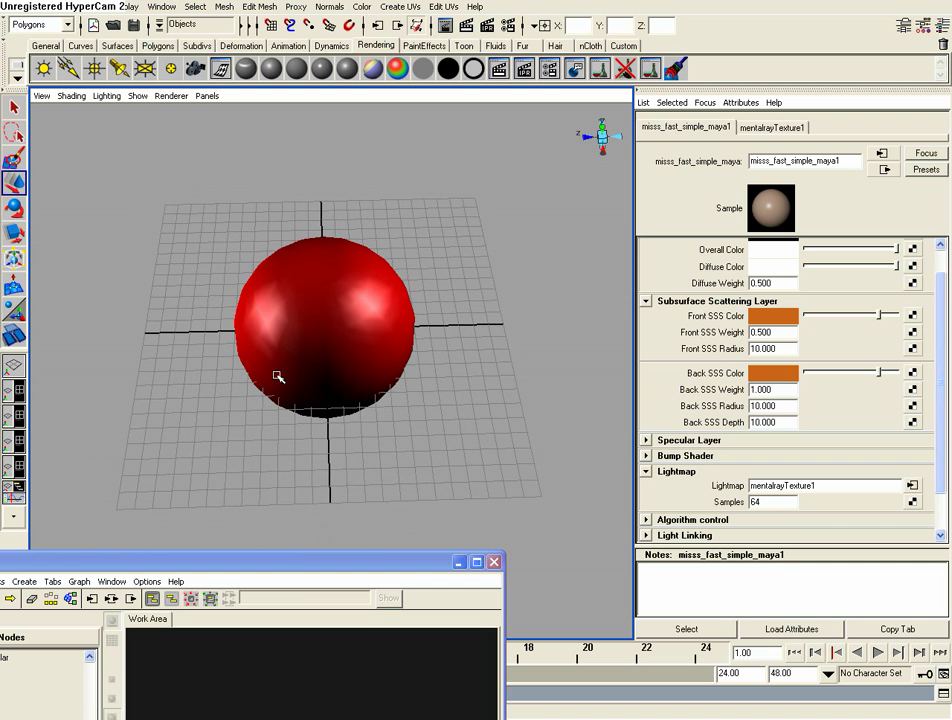
{"action": "left_click_drag", "start_coordinate": [391, 383], "coordinate": [391, 391], "text": "alt"}
{"action": "scroll", "coordinate": [391, 391], "scroll_direction": "up", "scroll_amount": 4}
{"action": "left_click_drag", "start_coordinate": [777, 407], "coordinate": [755, 420]}
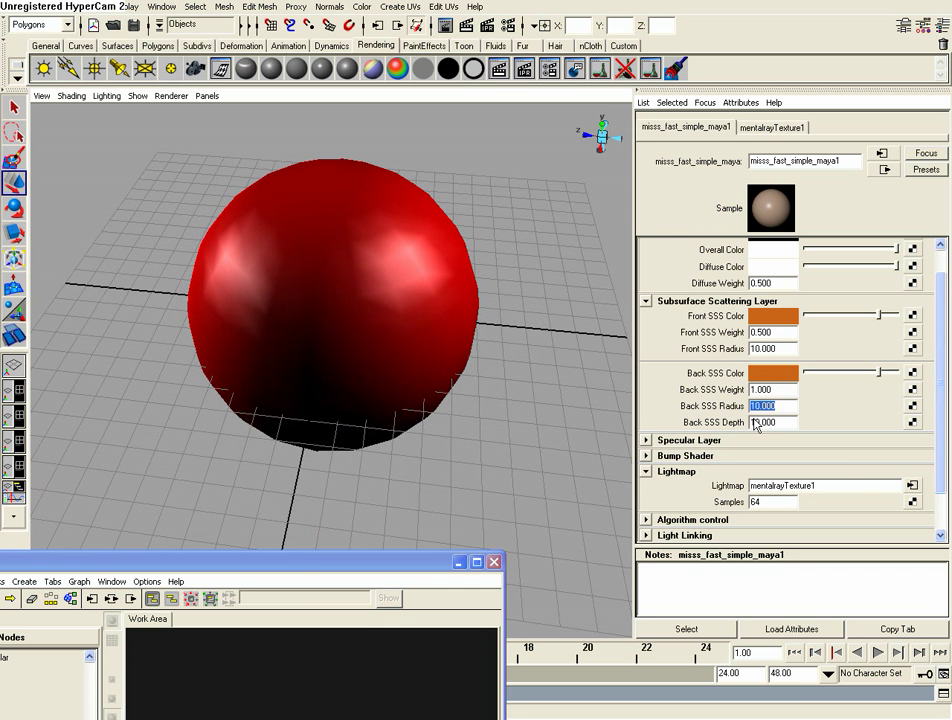
{"action": "type", "text": "15"}
{"action": "key", "text": "Return"}
- Render the sphere from a low side angle, inspect the scattering on its far edge, and close the render
{"action": "left_click_drag", "start_coordinate": [415, 298], "coordinate": [408, 344], "text": "alt"}
{"action": "scroll", "coordinate": [414, 359], "scroll_direction": "down", "scroll_amount": 5}
{"action": "scroll", "coordinate": [546, 287], "scroll_direction": "up", "scroll_amount": 5}
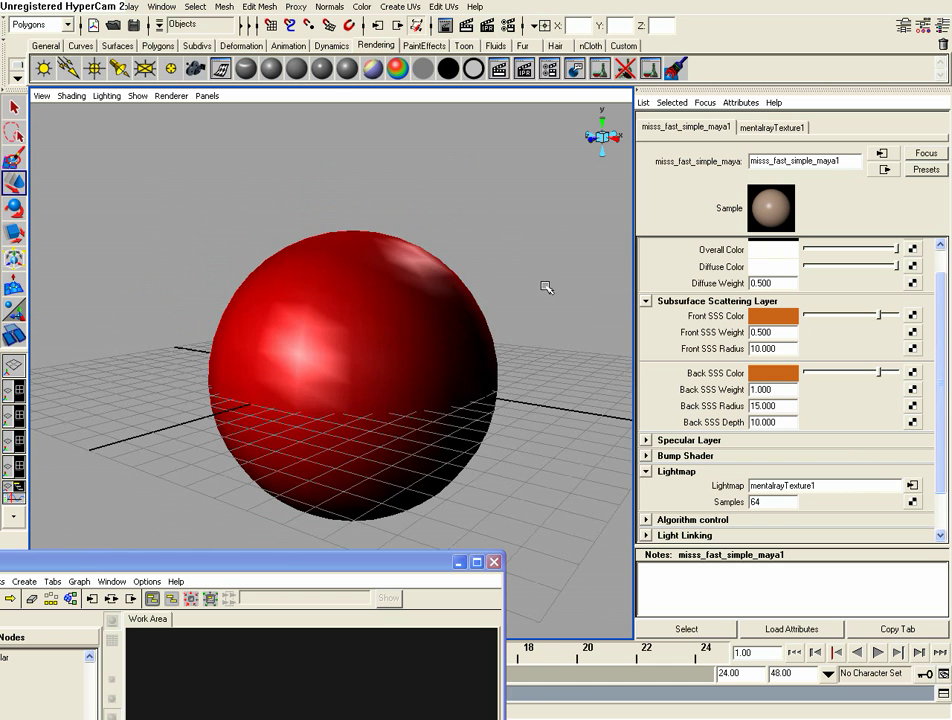
{"action": "left_click_drag", "start_coordinate": [478, 333], "coordinate": [442, 400], "text": "alt"}
{"action": "left_click", "coordinate": [466, 24]}
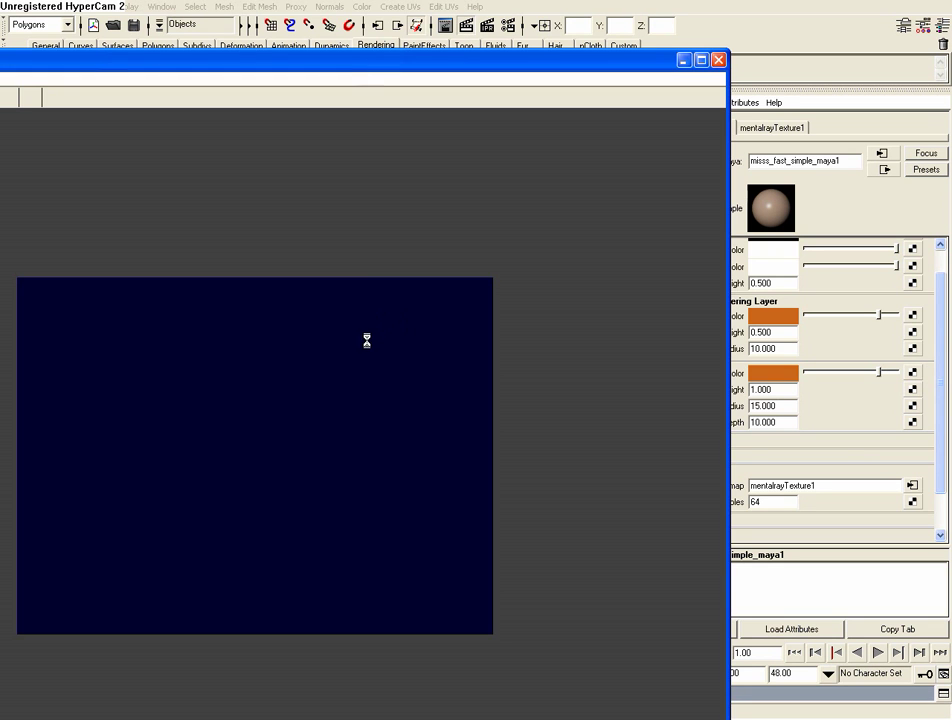
{"action": "right_click_drag", "start_coordinate": [275, 364], "coordinate": [434, 399], "text": "alt"}
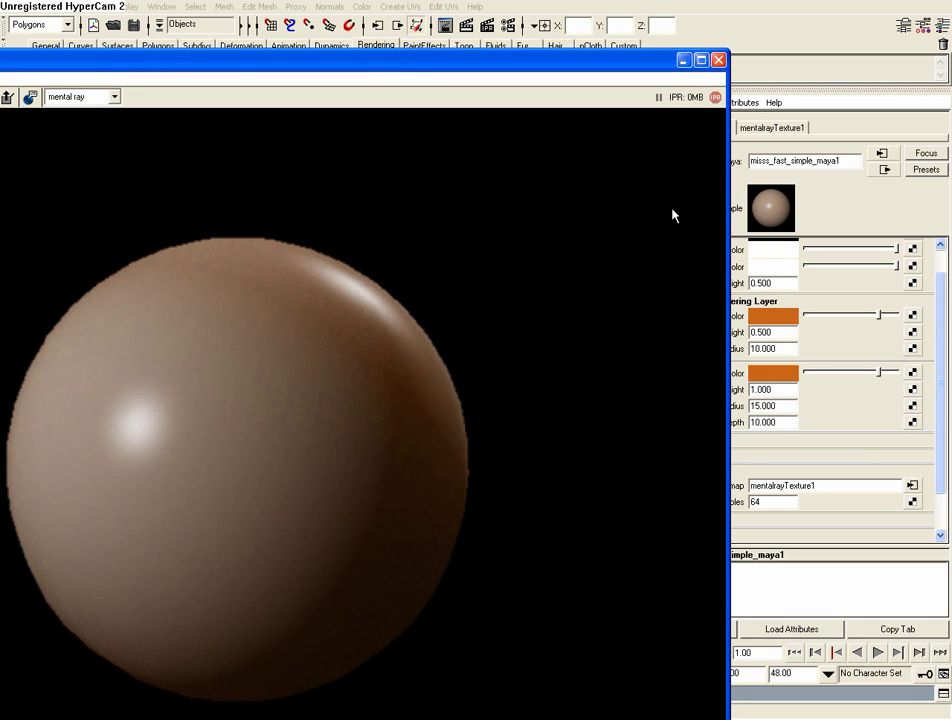
{"action": "left_click", "coordinate": [718, 60]}
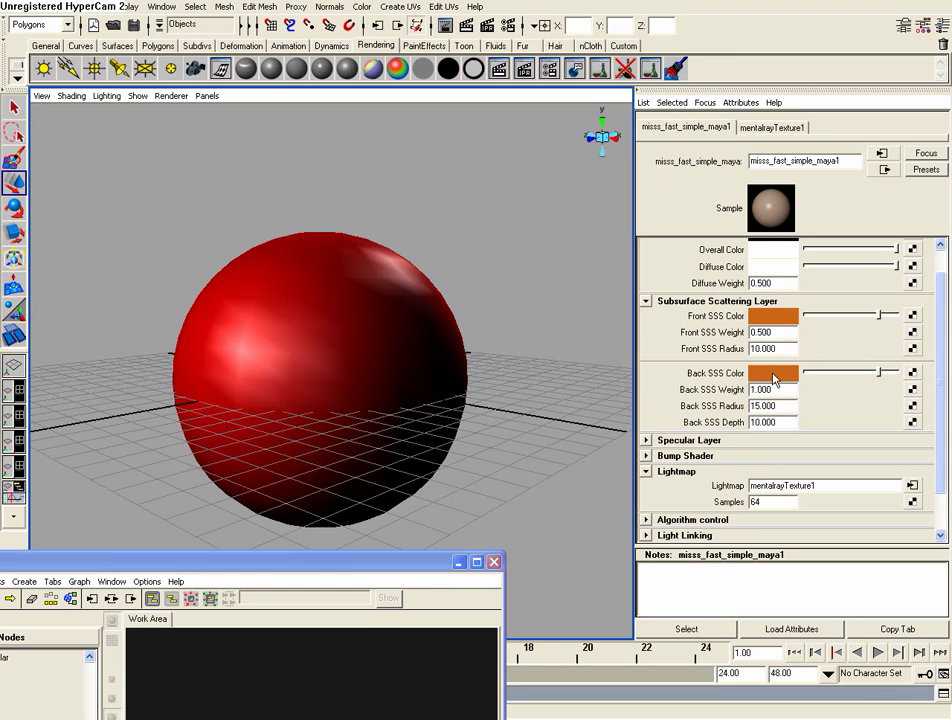
- Set the Back SSS Weight to 2, render the current frame to check the effect, and close the render
{"action": "left_click_drag", "start_coordinate": [785, 389], "coordinate": [740, 389]}
{"action": "type", "text": "2"}
{"action": "key", "text": "Return"}
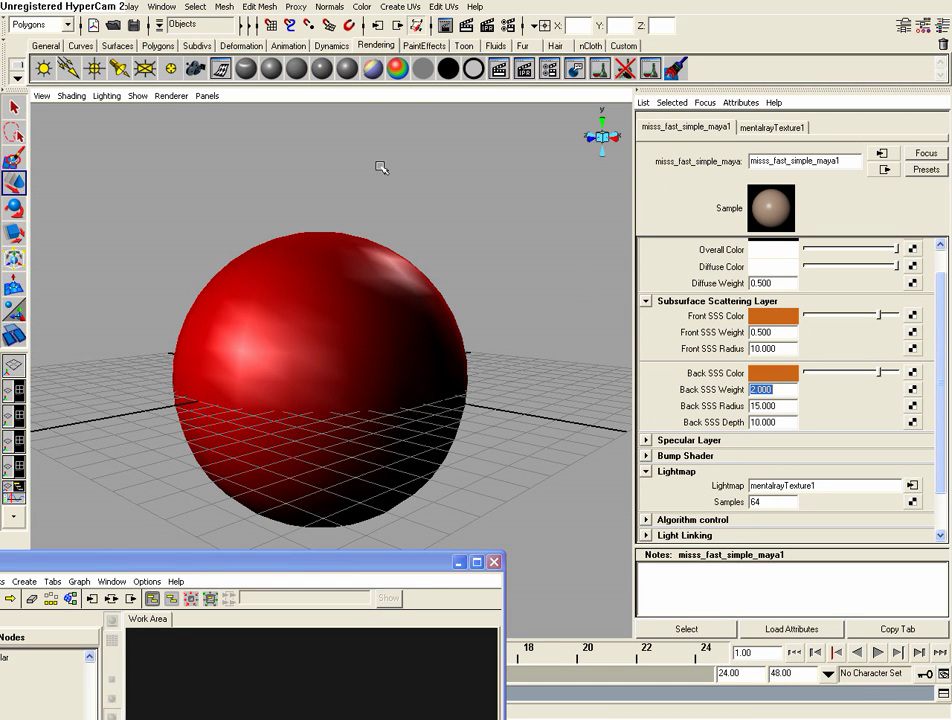
{"action": "left_click", "coordinate": [464, 29]}
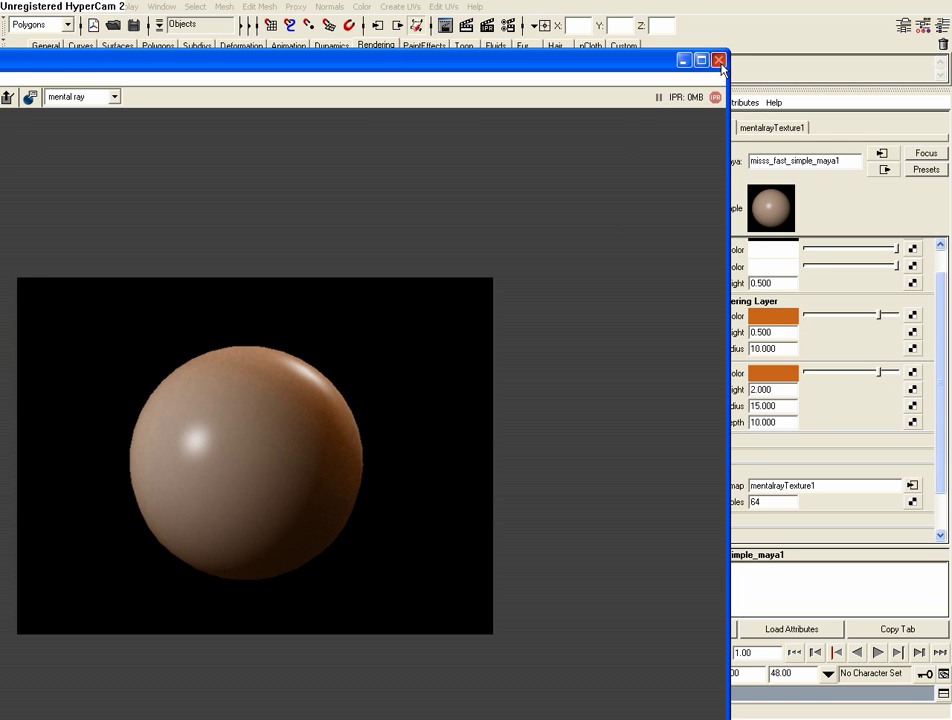
{"action": "left_click", "coordinate": [717, 62]}
- Set the Back SSS Weight to 5, render the sphere again, and inspect the back scattering up close
{"action": "type", "text": "5"}
{"action": "key", "text": "Return"}
{"action": "left_click", "coordinate": [468, 27]}
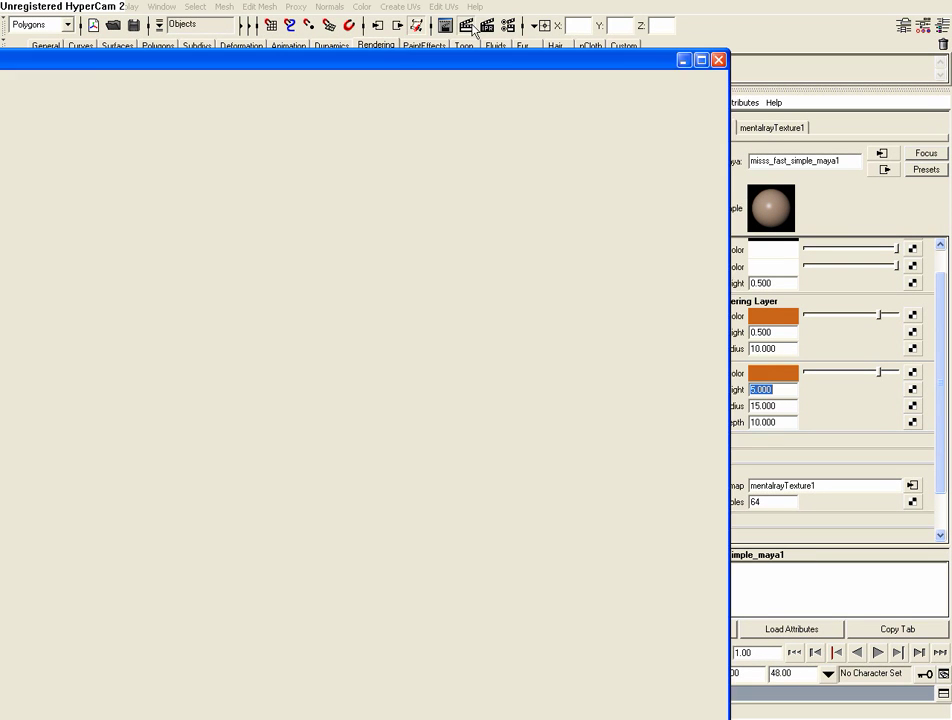
{"action": "right_click_drag", "start_coordinate": [338, 410], "coordinate": [915, 620], "text": "alt"}
{"action": "middle_click_drag", "start_coordinate": [441, 442], "coordinate": [517, 404], "text": "alt"}
{"action": "right_click_drag", "start_coordinate": [517, 404], "coordinate": [498, 382], "text": "alt"}
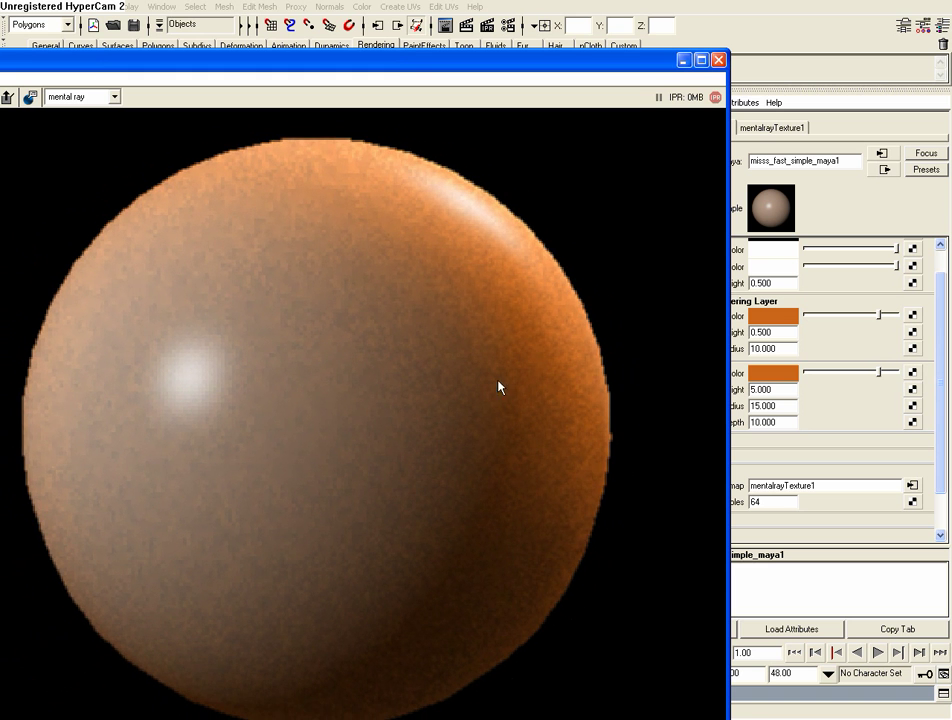
{"action": "scroll", "coordinate": [525, 473], "scroll_direction": "down", "scroll_amount": 1}
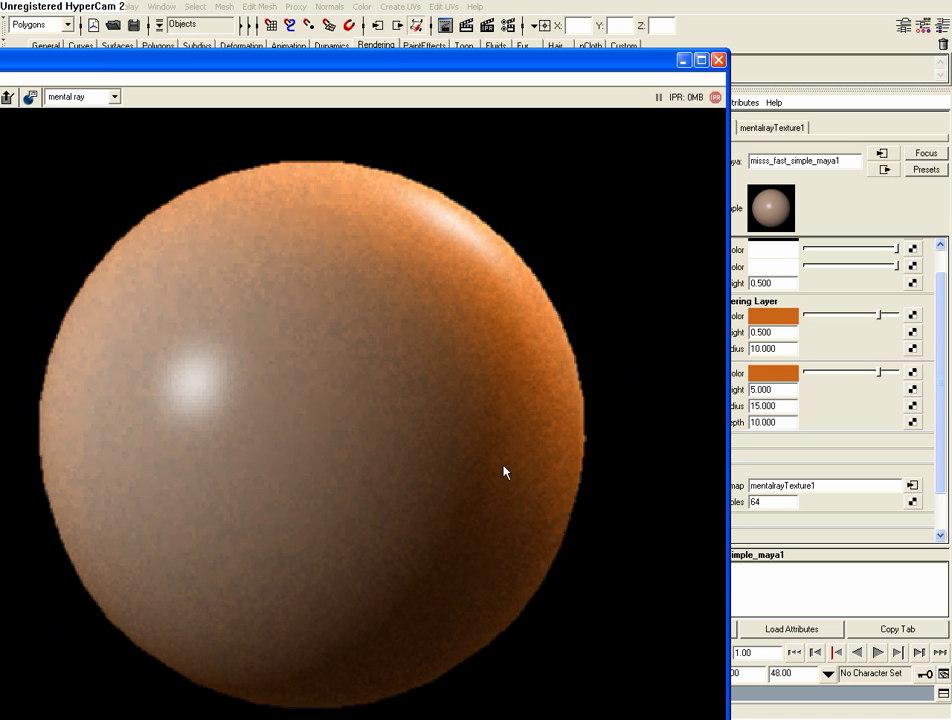
- Set the Front SSS Weight in the Subsurface Scattering Layer to 1
{"action": "left_click_drag", "start_coordinate": [636, 70], "coordinate": [490, 89]}
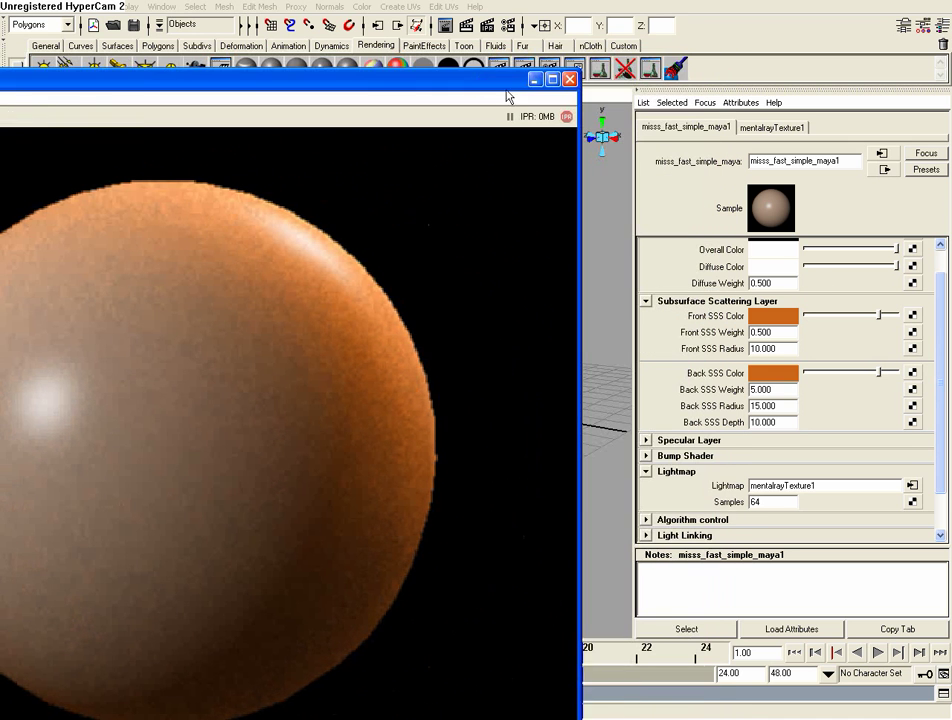
{"action": "left_click_drag", "start_coordinate": [939, 408], "coordinate": [937, 336]}
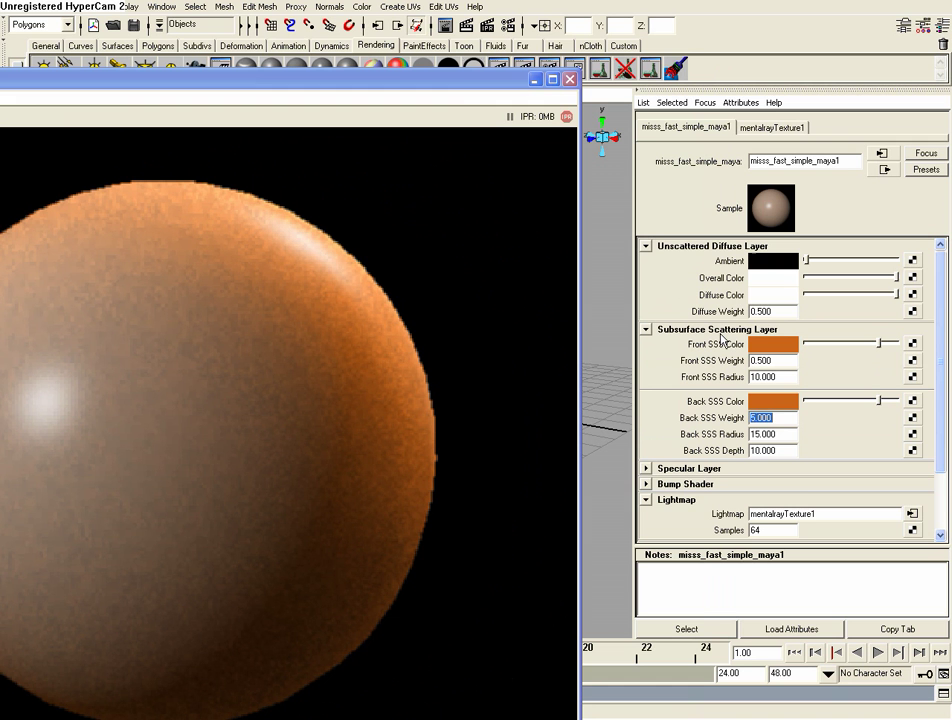
{"action": "double_click", "coordinate": [786, 311]}
{"action": "double_click", "coordinate": [776, 362]}
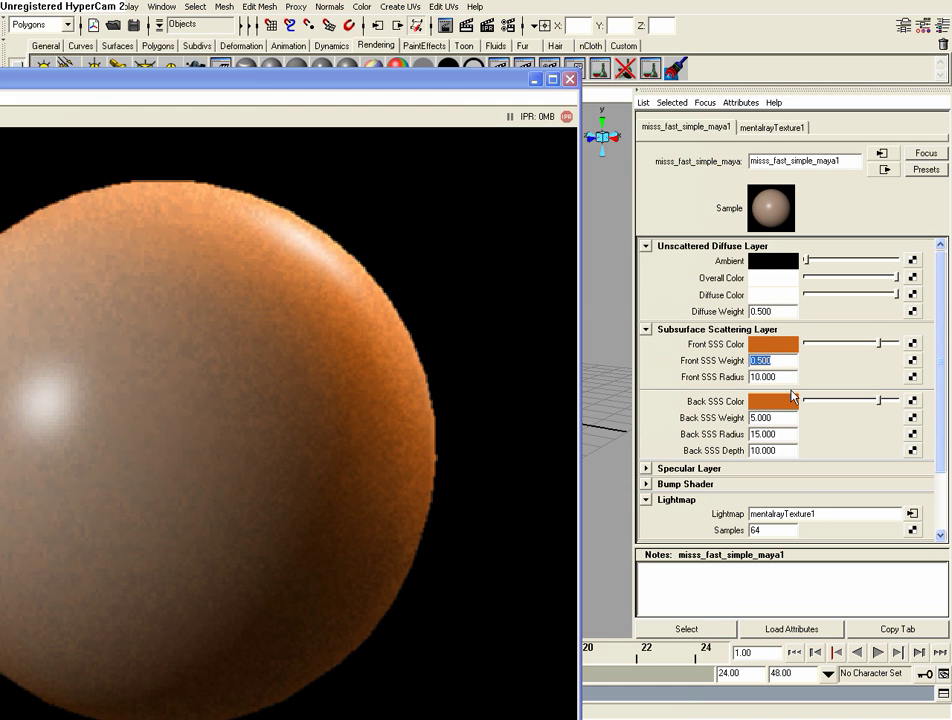
{"action": "type", "text": "1"}
{"action": "key", "text": "Return"}
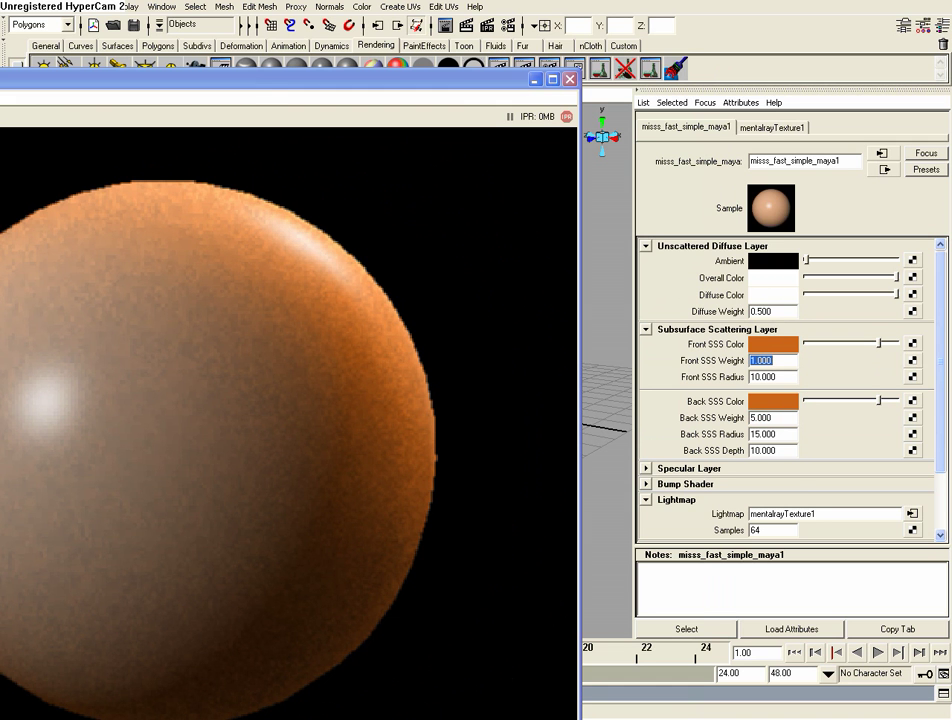
- Re-render the sphere in Render View and inspect the front scattering up close
{"action": "left_click_drag", "start_coordinate": [245, 80], "coordinate": [522, 43]}
{"action": "left_click_drag", "start_coordinate": [47, 42], "coordinate": [260, 28]}
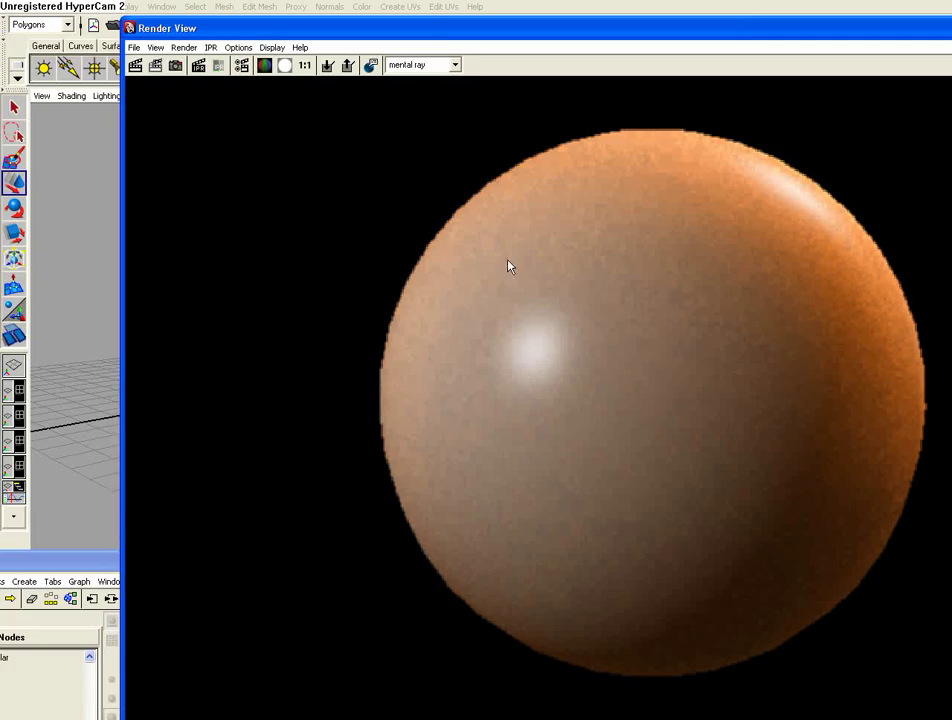
{"action": "left_click", "coordinate": [184, 66]}
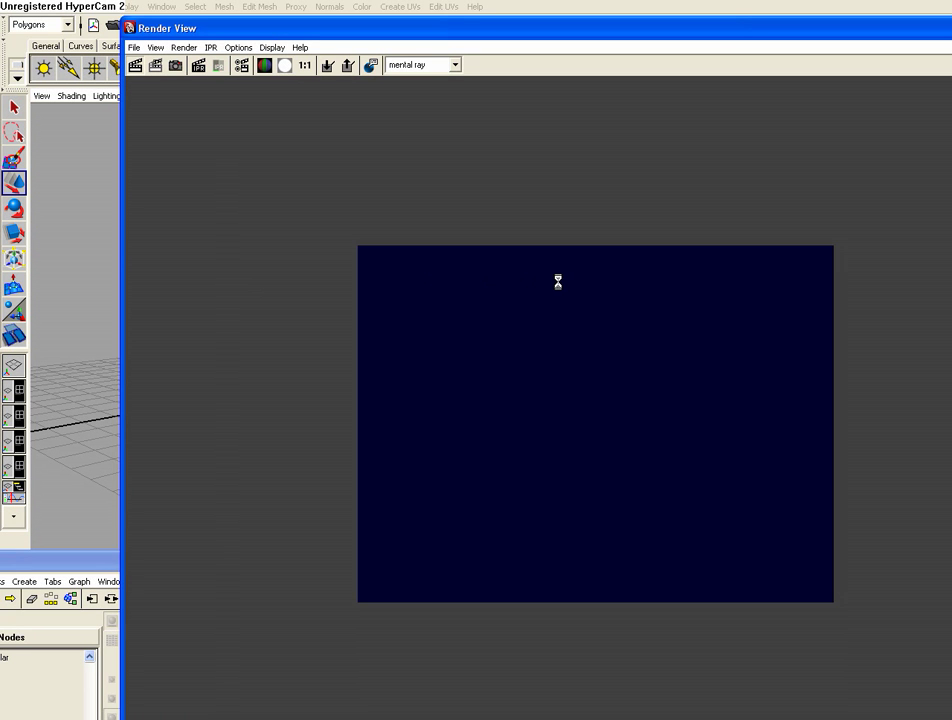
{"action": "right_click_drag", "start_coordinate": [461, 363], "coordinate": [951, 600], "text": "alt"}
{"action": "middle_click_drag", "start_coordinate": [717, 458], "coordinate": [669, 408], "text": "alt"}
{"action": "right_click_drag", "start_coordinate": [600, 380], "coordinate": [900, 400], "text": "alt"}
{"action": "middle_click_drag", "start_coordinate": [558, 302], "coordinate": [584, 336], "text": "alt"}
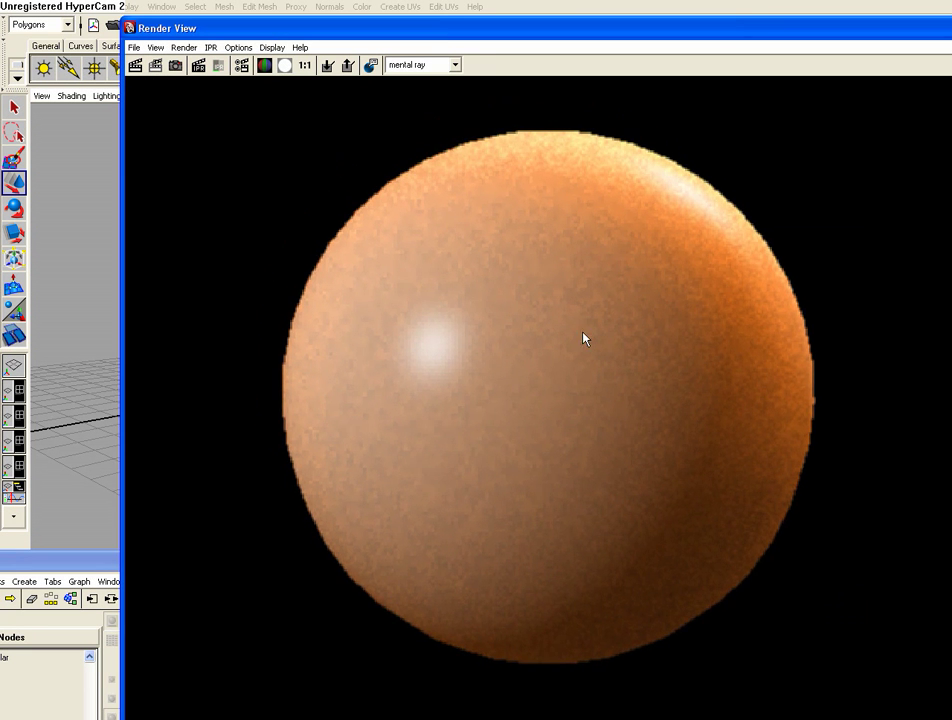
{"action": "right_click_drag", "start_coordinate": [584, 336], "coordinate": [630, 340], "text": "alt"}
- Set the Front SSS Weight to 5, re-render the sphere, and inspect it up close
{"action": "left_click_drag", "start_coordinate": [786, 32], "coordinate": [422, 28]}
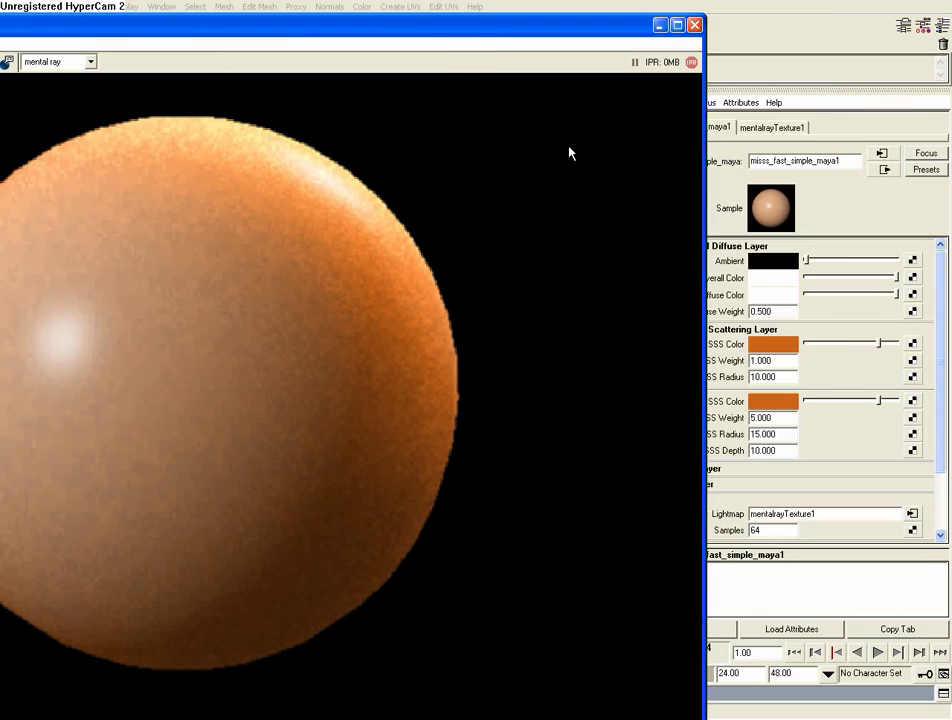
{"action": "double_click", "coordinate": [790, 360]}
{"action": "type", "text": "5"}
{"action": "key", "text": "Return"}
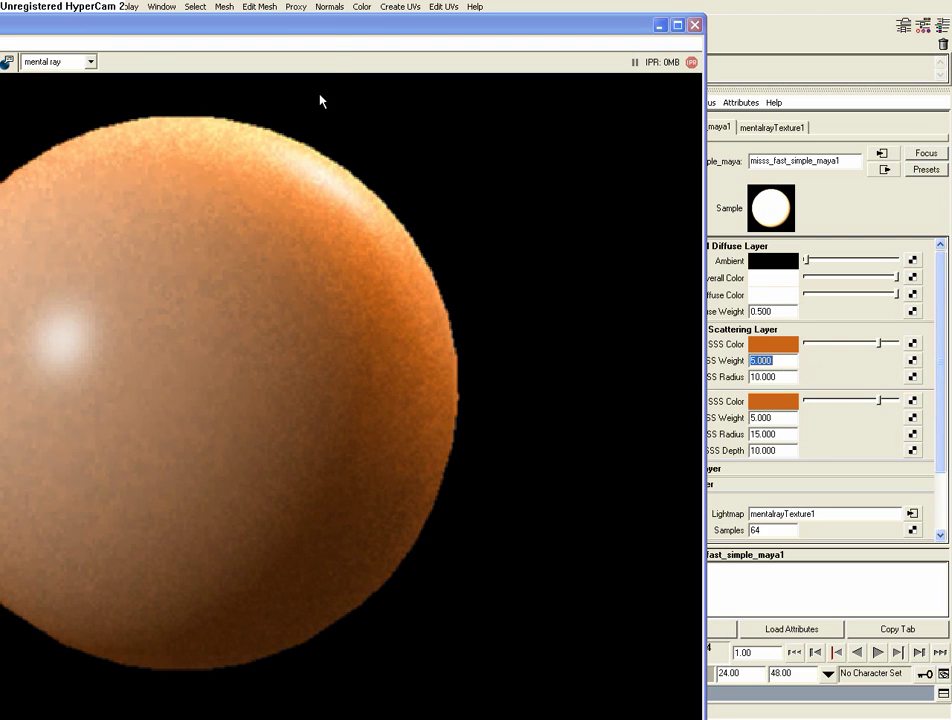
{"action": "left_click_drag", "start_coordinate": [322, 27], "coordinate": [645, 28]}
{"action": "left_click", "coordinate": [82, 68]}
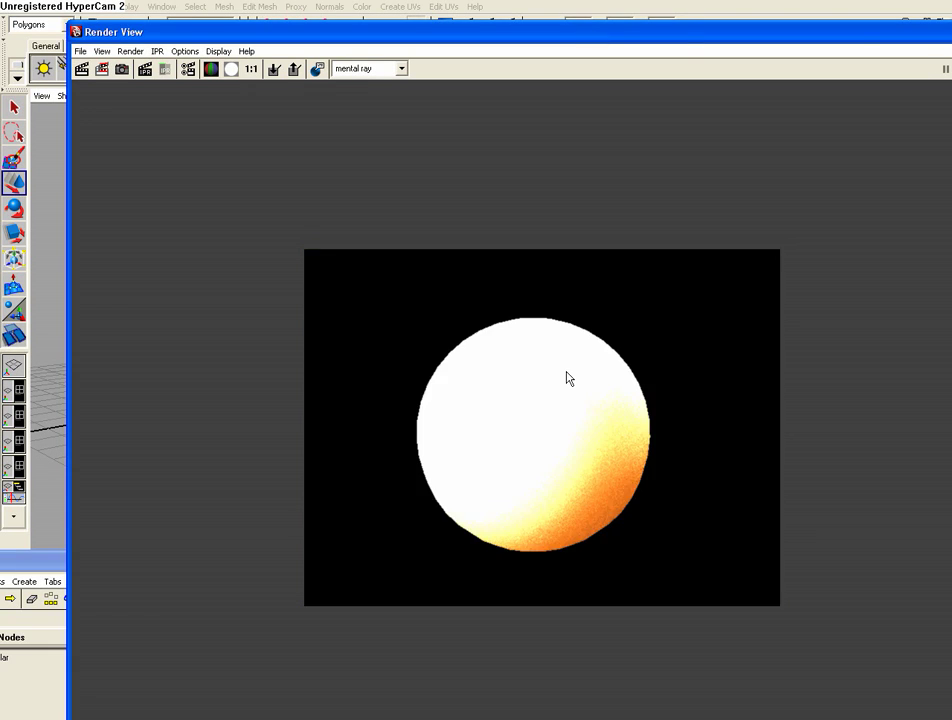
{"action": "right_click_drag", "start_coordinate": [569, 380], "coordinate": [896, 532], "text": "alt"}
- Reveal the shader settings beside the render and set the Front SSS Weight to 3
{"action": "left_click_drag", "start_coordinate": [861, 45], "coordinate": [559, 30]}
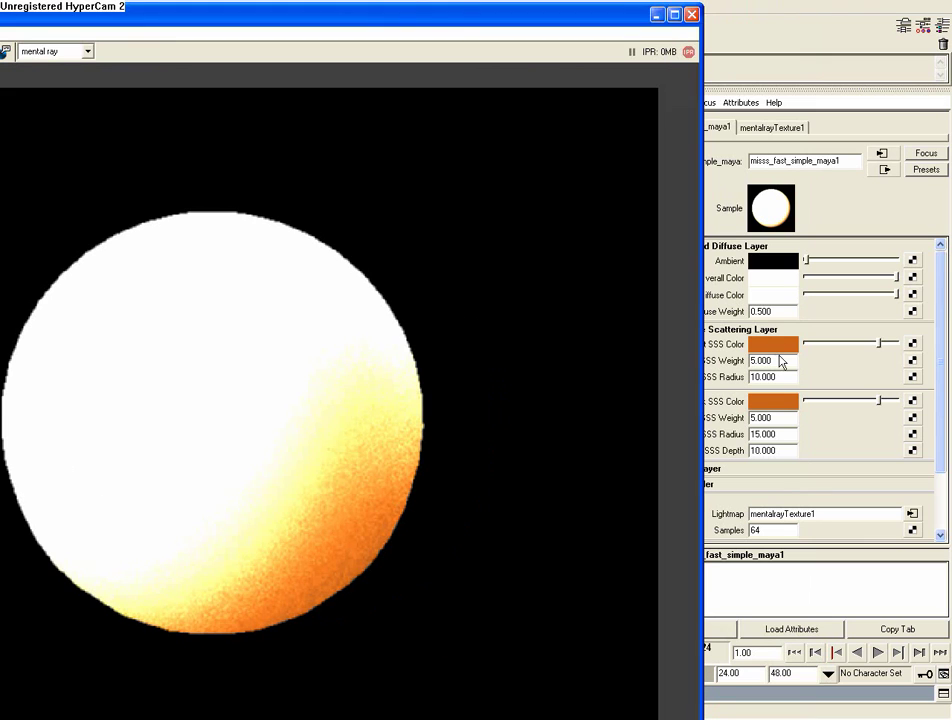
{"action": "double_click", "coordinate": [782, 361]}
{"action": "type", "text": "3"}
{"action": "key", "text": "Return"}
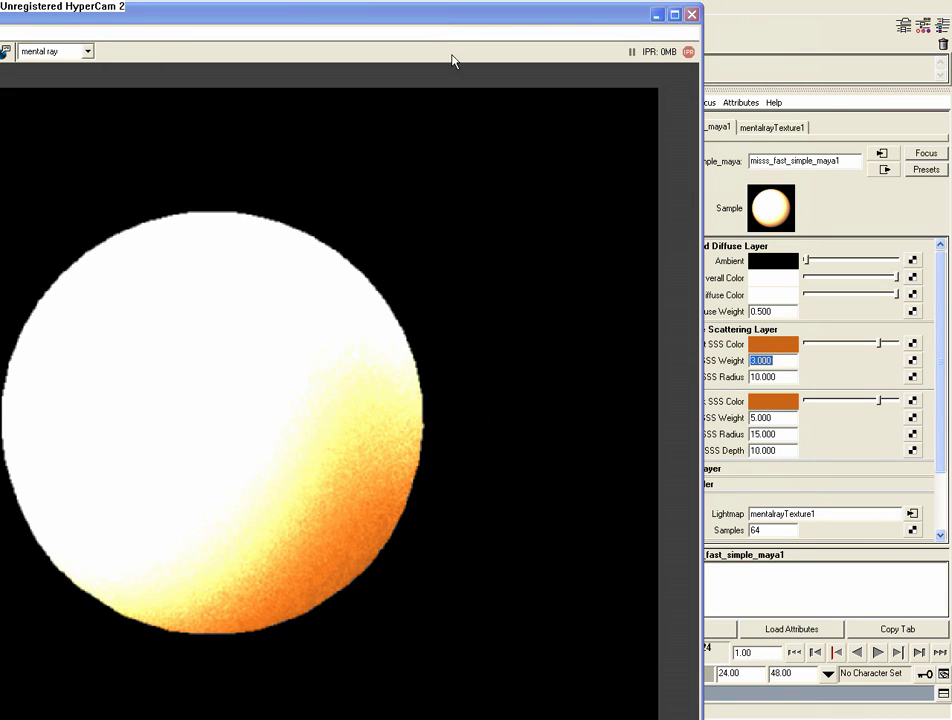
- Uncover the shader settings beside the render and open the Front SSS Radius in the Subsurface Scattering Layer for editing
{"action": "left_click", "coordinate": [425, 16]}
{"action": "left_click_drag", "start_coordinate": [472, 35], "coordinate": [357, 30]}
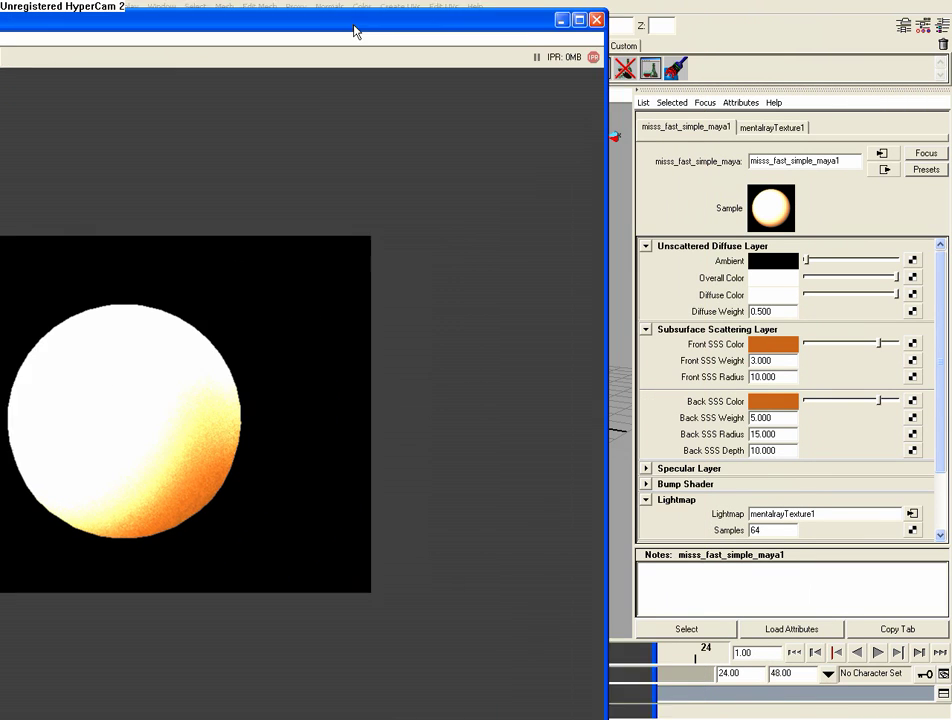
{"action": "double_click", "coordinate": [782, 376]}
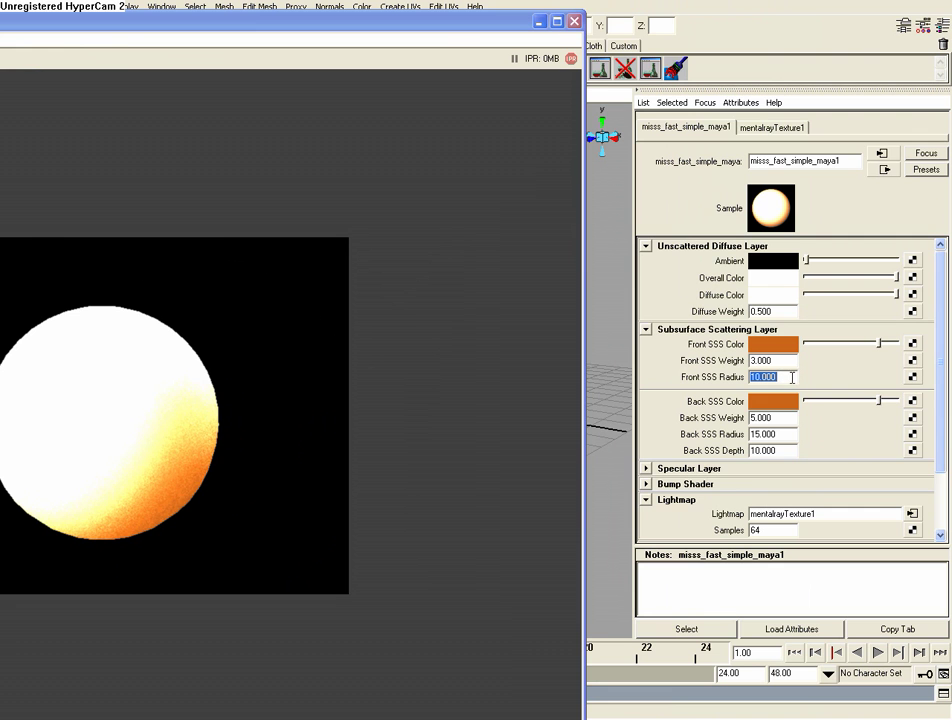
- Re-render the sphere in Render View with the current front scattering settings and examine its light-to-dark transition up close
{"action": "left_click_drag", "start_coordinate": [377, 29], "coordinate": [712, 53]}
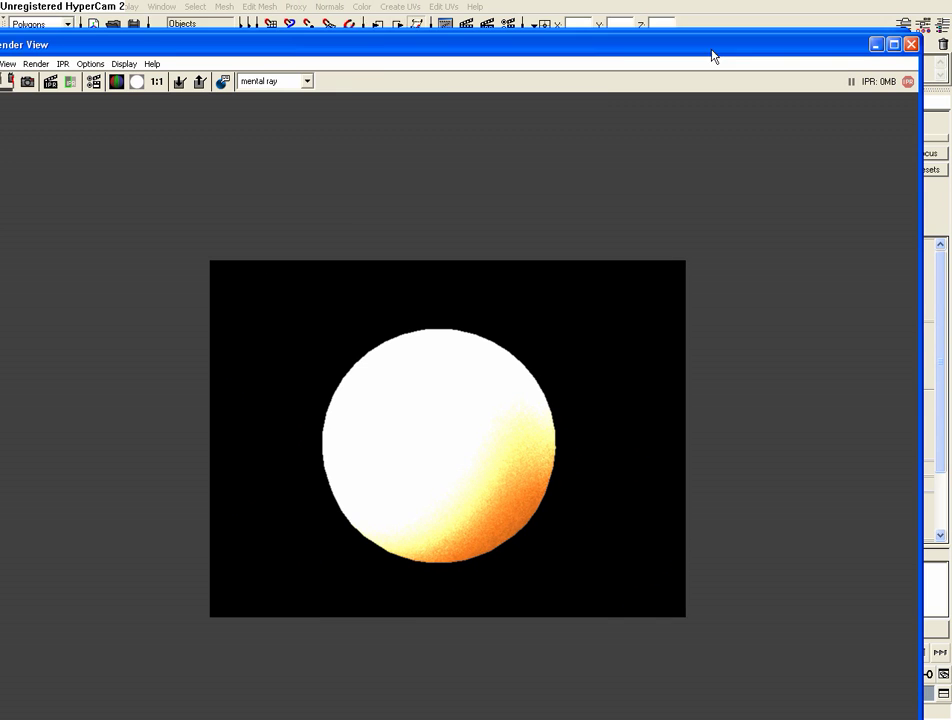
{"action": "left_click_drag", "start_coordinate": [141, 48], "coordinate": [305, 44]}
{"action": "left_click", "coordinate": [148, 74]}
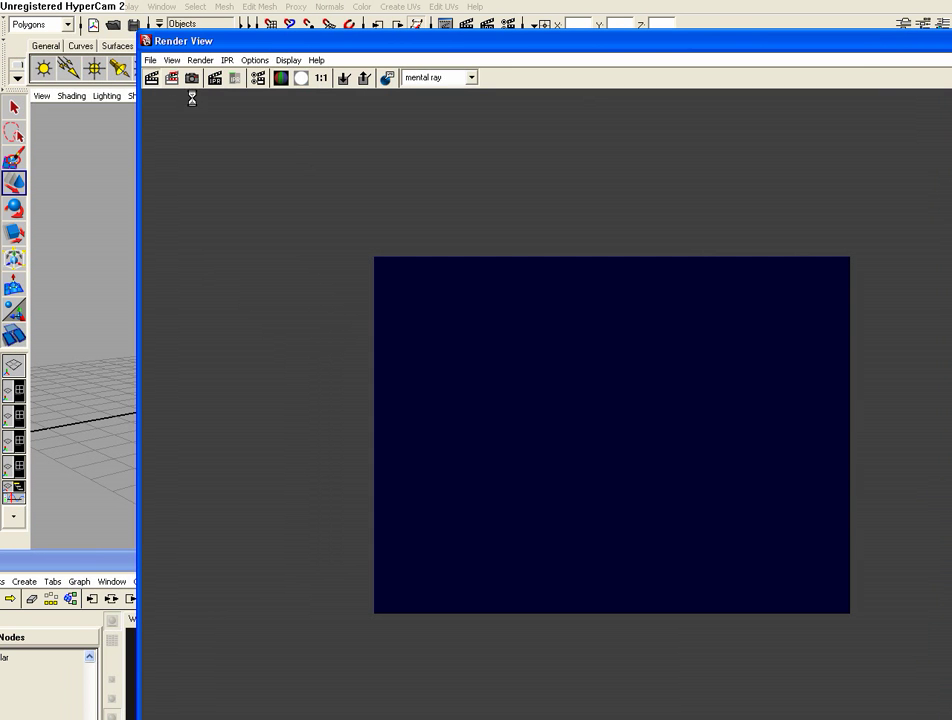
{"action": "right_click_drag", "start_coordinate": [662, 486], "coordinate": [825, 535], "text": "alt"}
{"action": "middle_click_drag", "start_coordinate": [805, 514], "coordinate": [771, 445], "text": "alt"}
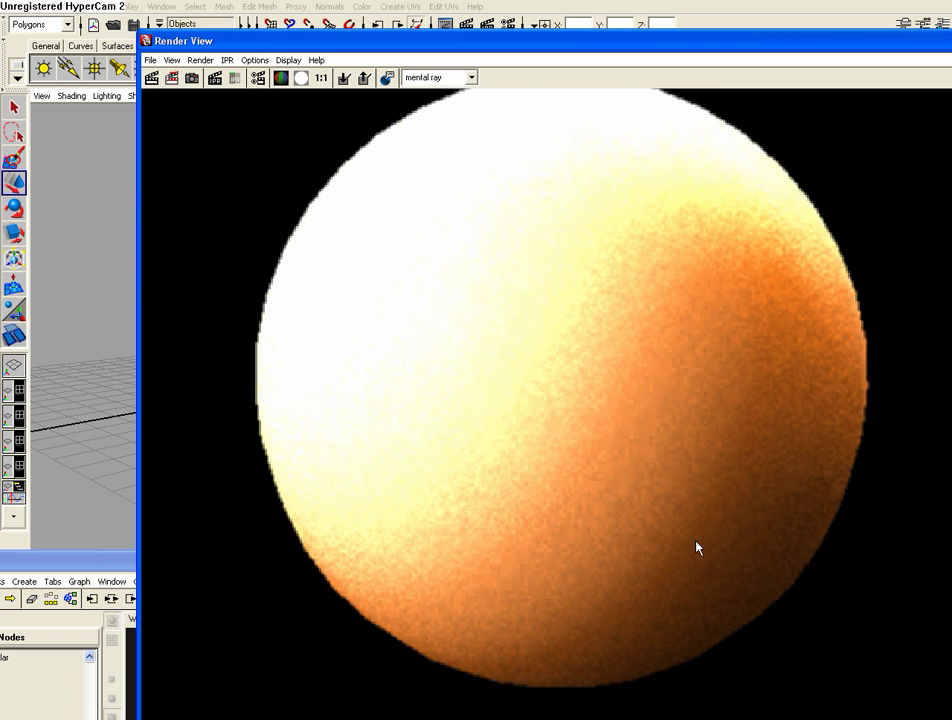
{"action": "right_click_drag", "start_coordinate": [697, 547], "coordinate": [645, 544], "text": "alt"}
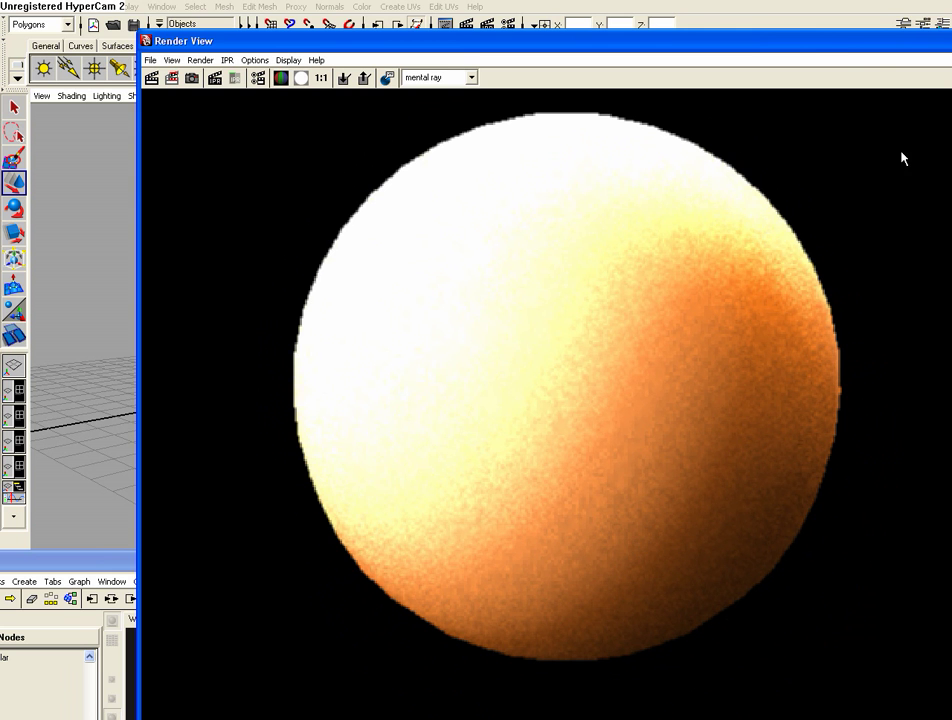
- Mark a rectangular region in the render covering most of the sphere and its shaded lower-right side
{"action": "left_click_drag", "start_coordinate": [807, 40], "coordinate": [613, 27]}
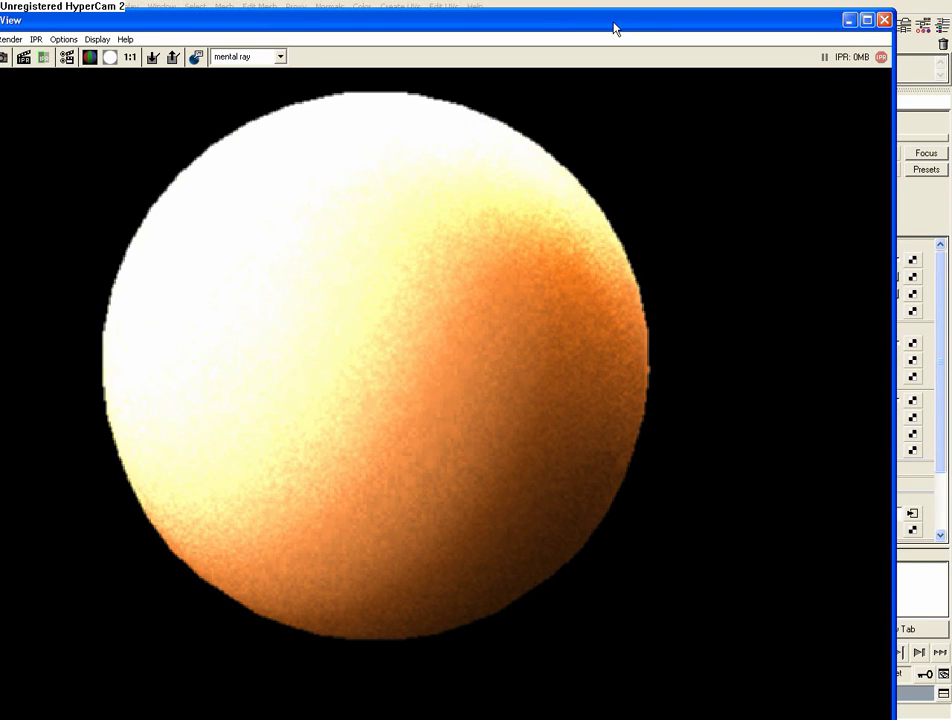
{"action": "left_click_drag", "start_coordinate": [198, 187], "coordinate": [753, 572]}
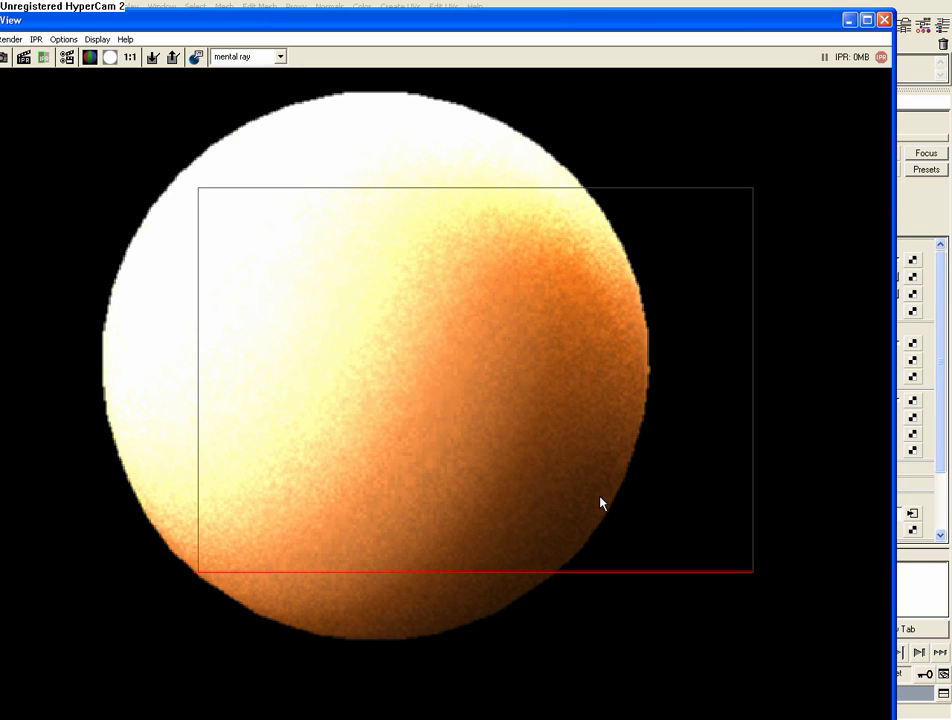